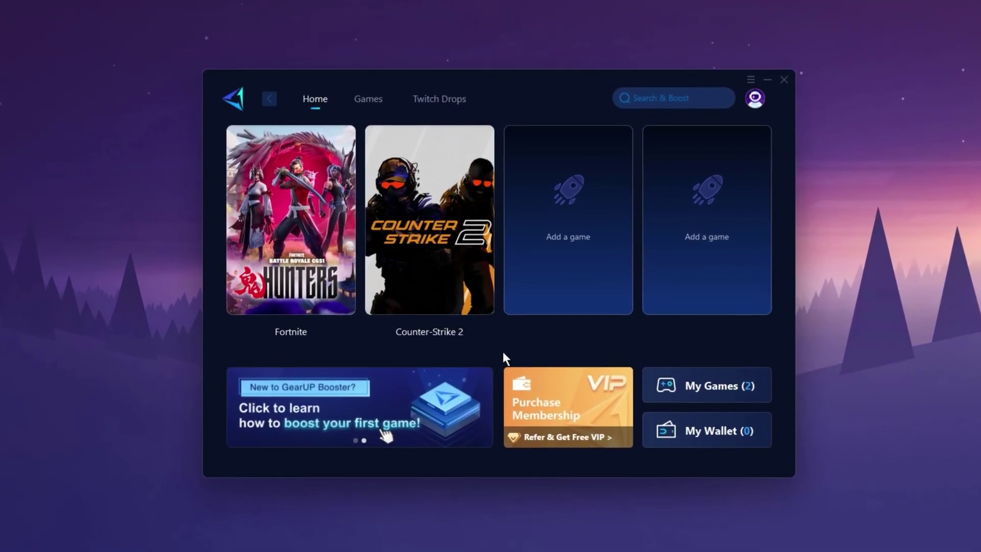
Boost Counter-Strike 2 from its GearUP Booster card and walk briefly through the map
mouse_move(447, 302)
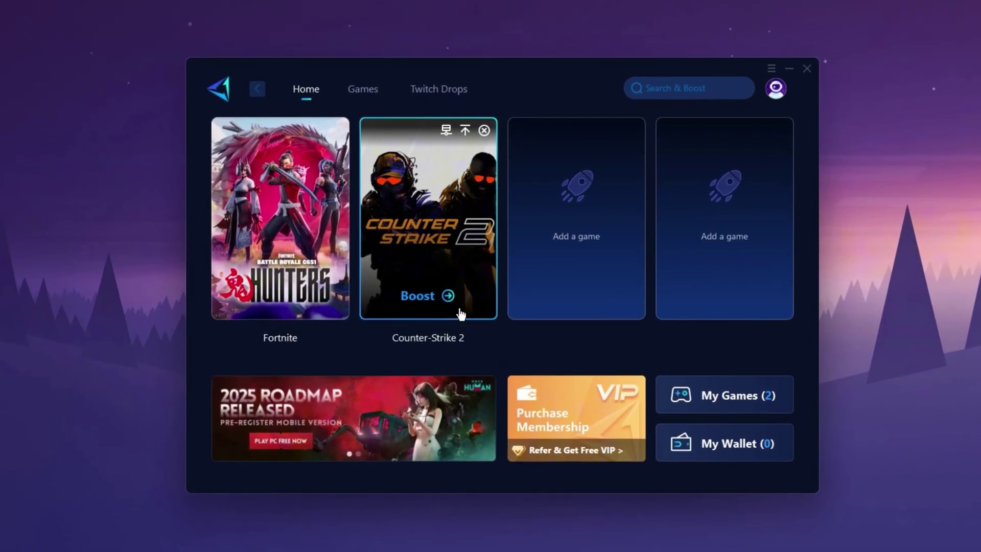
click(450, 302)
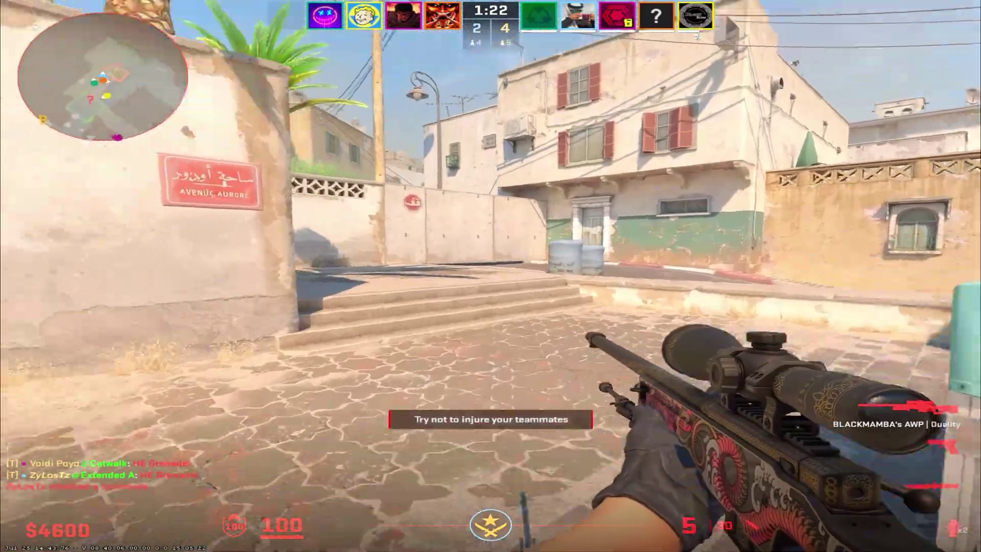
key(w)
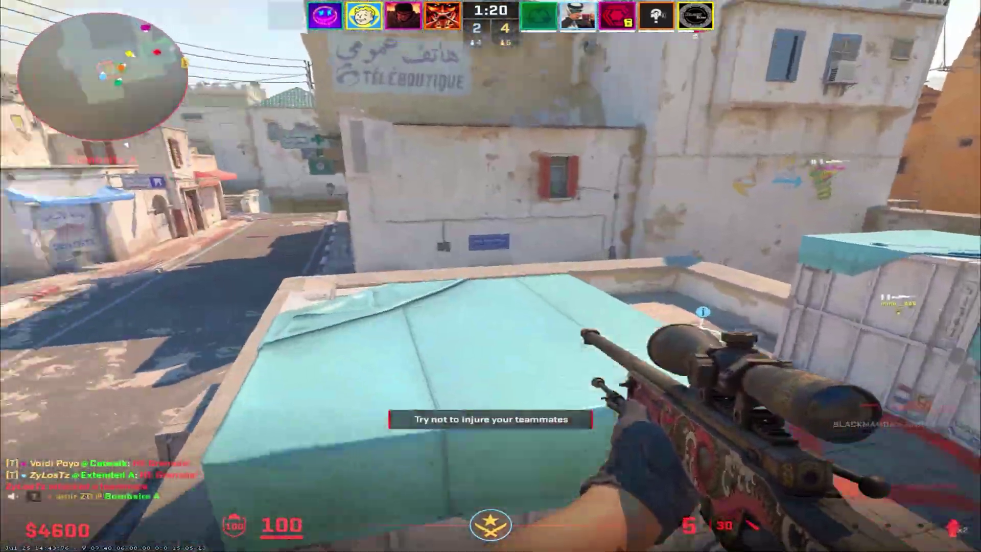
key(w)
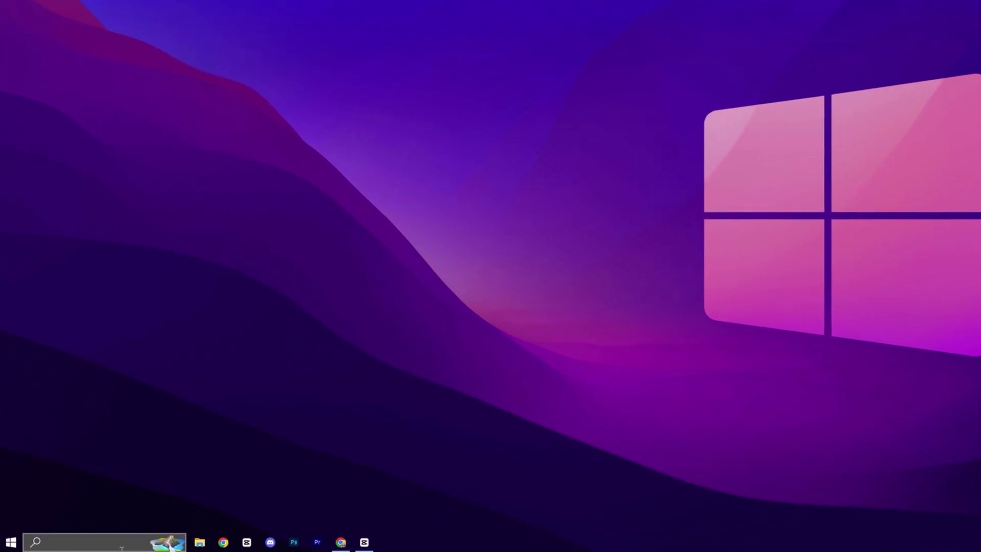
Launch Registry Editor as administrator and go to the pasted Multimedia\SystemProfile\Tasks\Games key
click(134, 540)
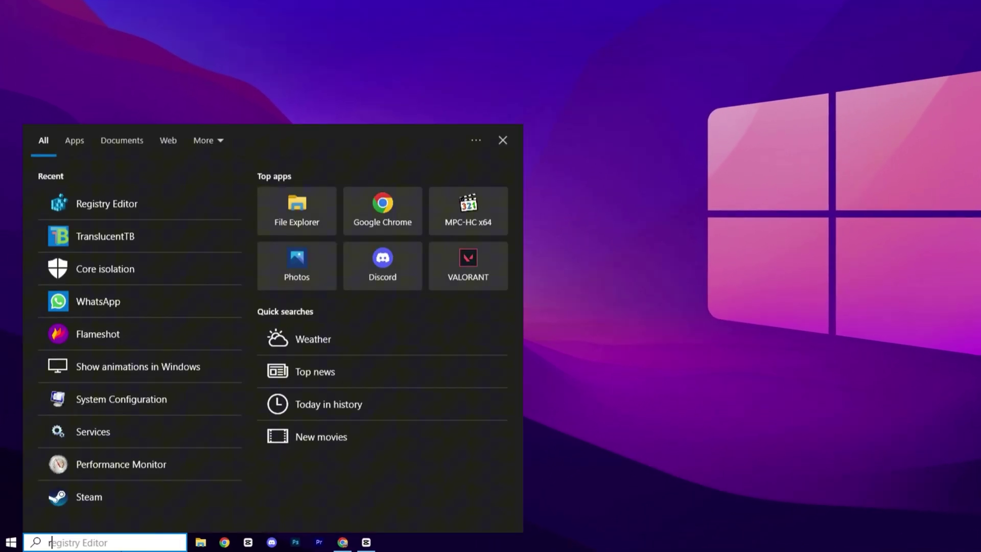
text(reg)
click(173, 214)
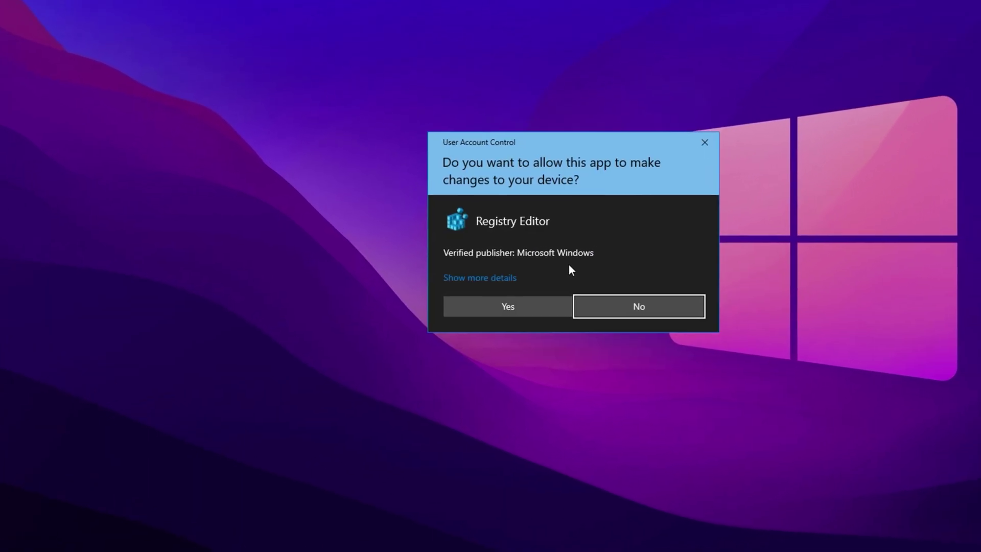
click(454, 334)
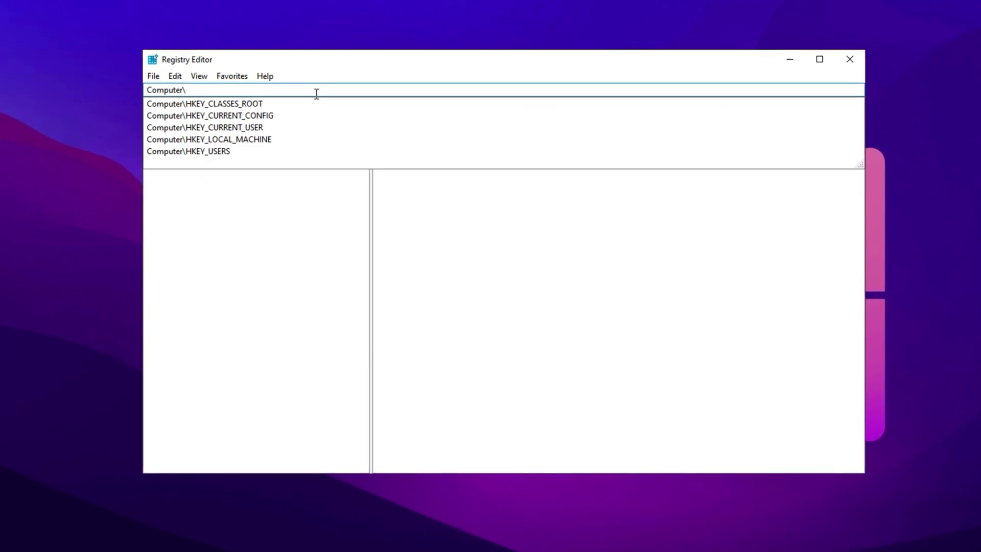
text(HKEY_LOCAL_MACHINE\SOFTWARE\Microsoft\Windows NT\CurrentVersion\Multimedia\SystemProfile\Tasks\Games)
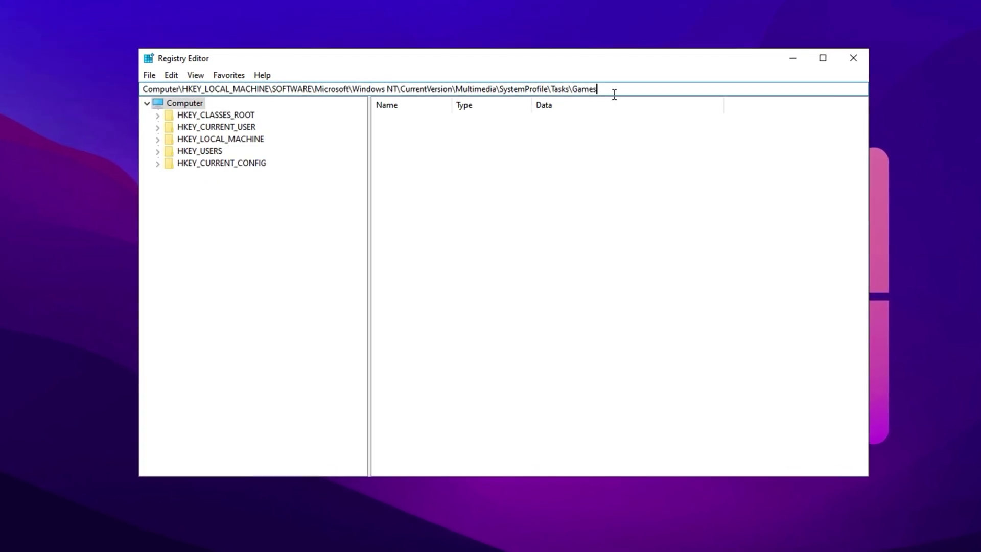
key(Return)
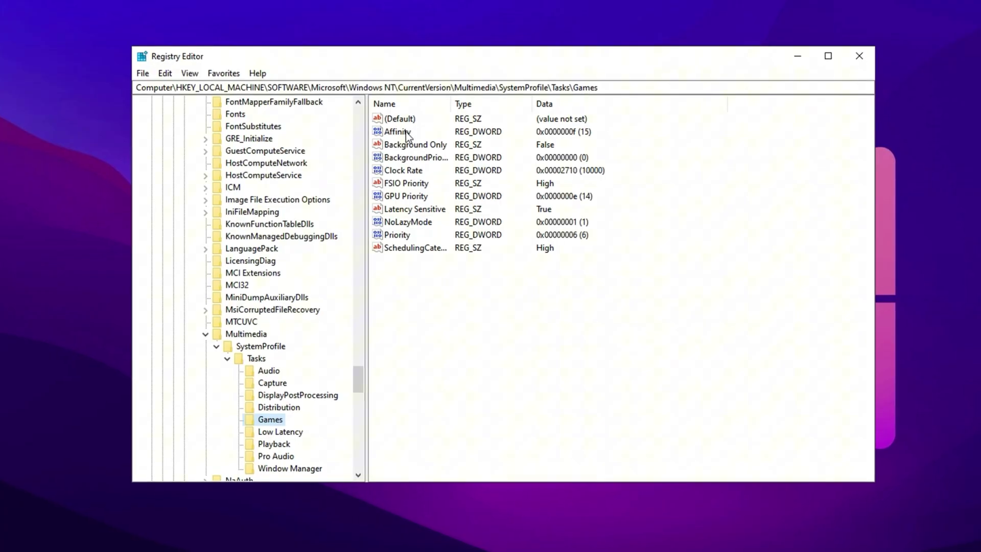
Confirm Affinity f, Background Only False and GPU Priority e for the Games task
click(405, 132)
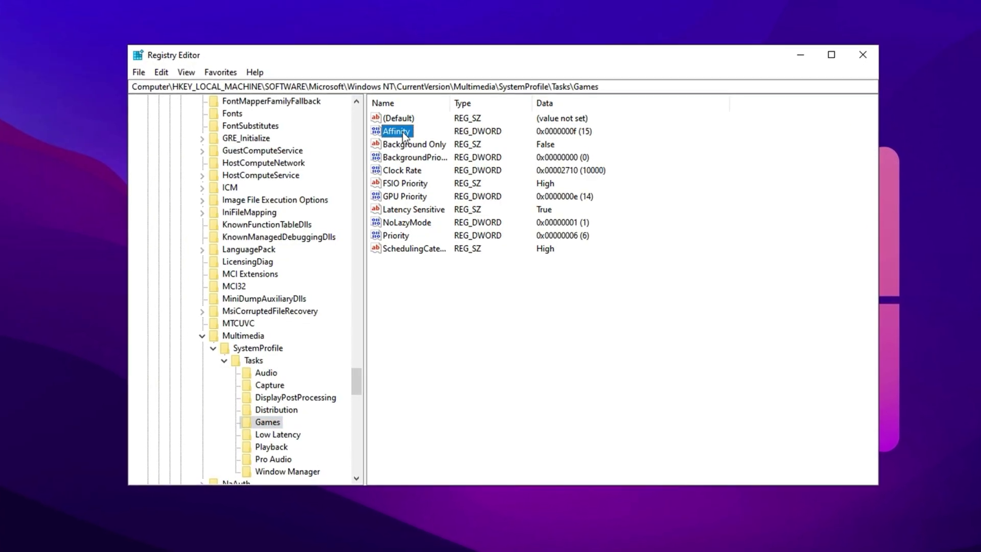
double_click(397, 131)
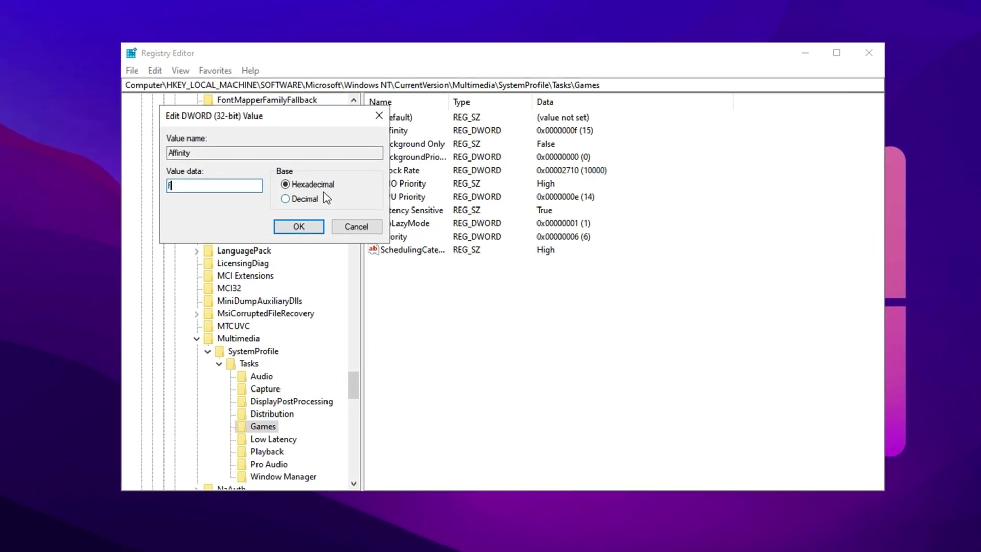
click(296, 228)
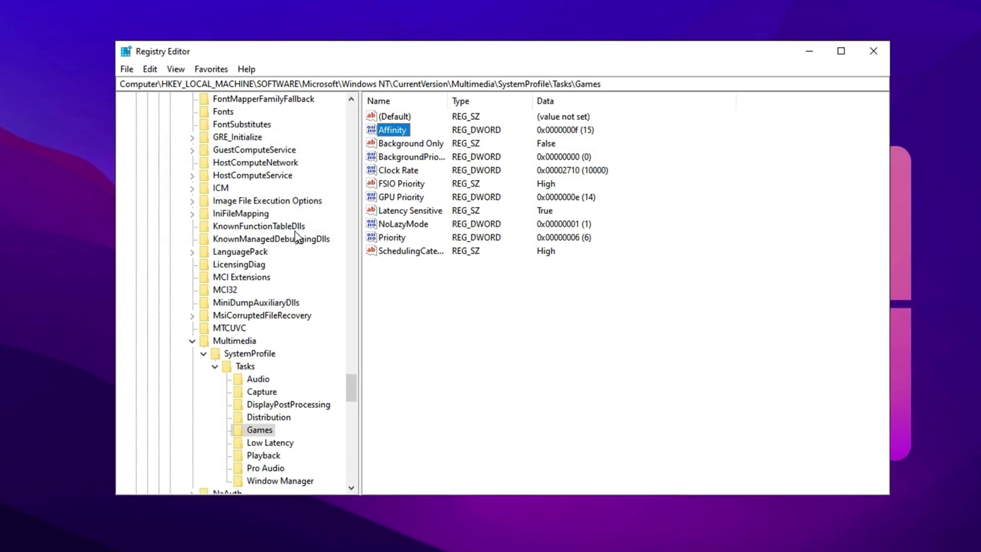
double_click(390, 143)
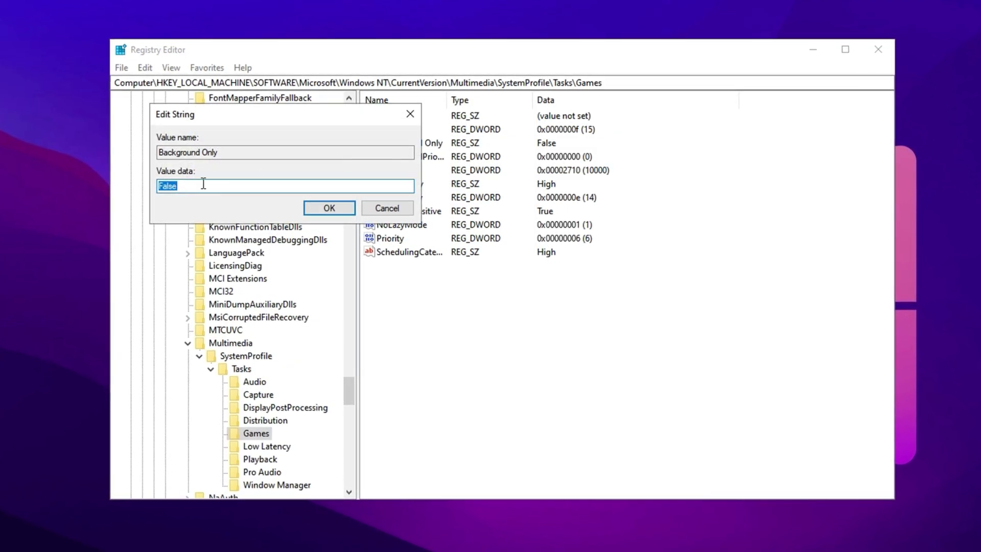
click(311, 212)
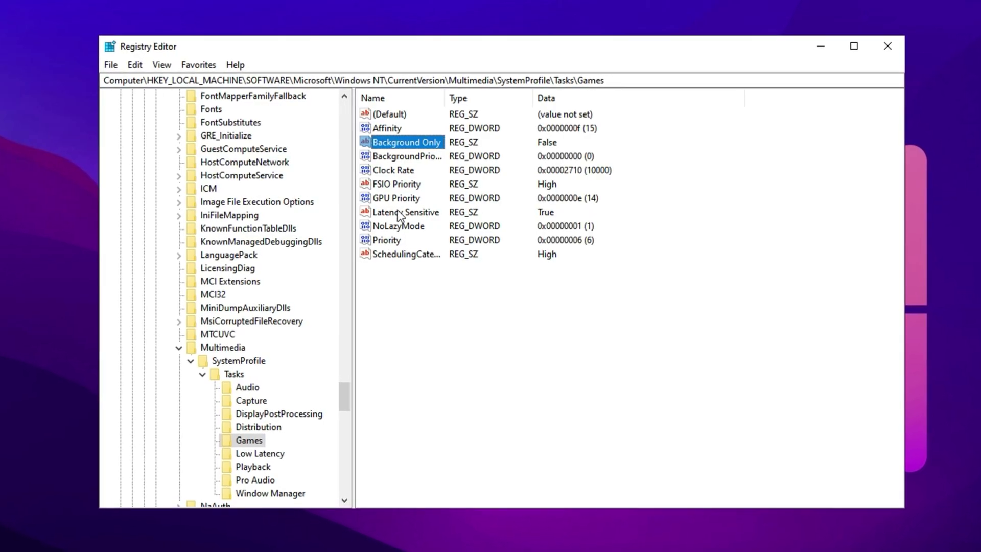
double_click(390, 198)
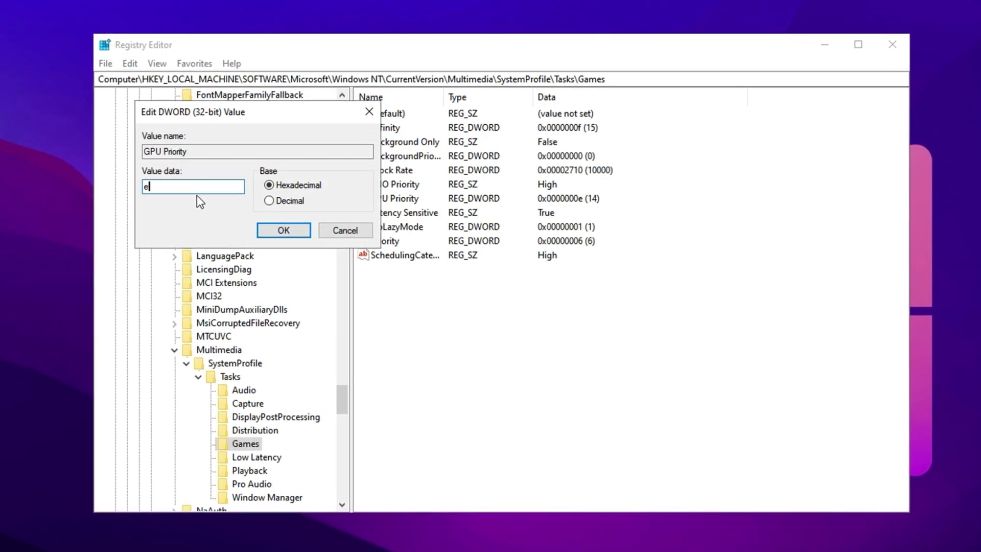
click(284, 230)
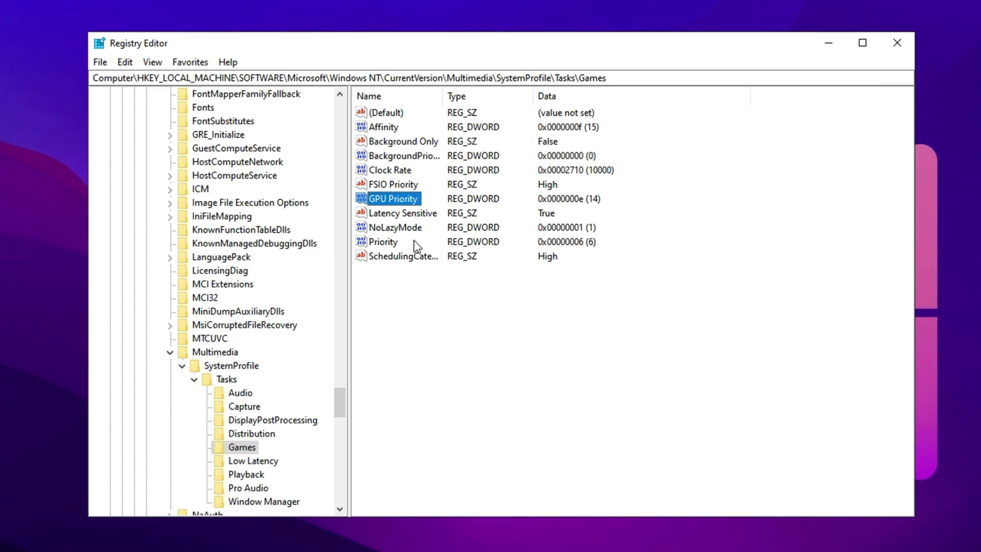
Confirm Priority 6 and keep SchedulingCategory and FSIO Priority at High
click(390, 242)
double_click(389, 249)
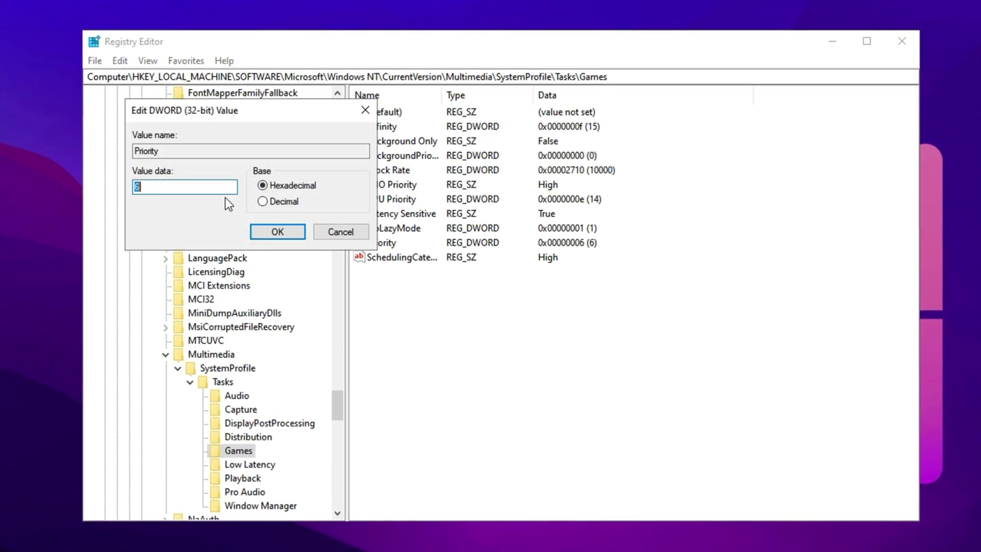
click(144, 189)
click(275, 233)
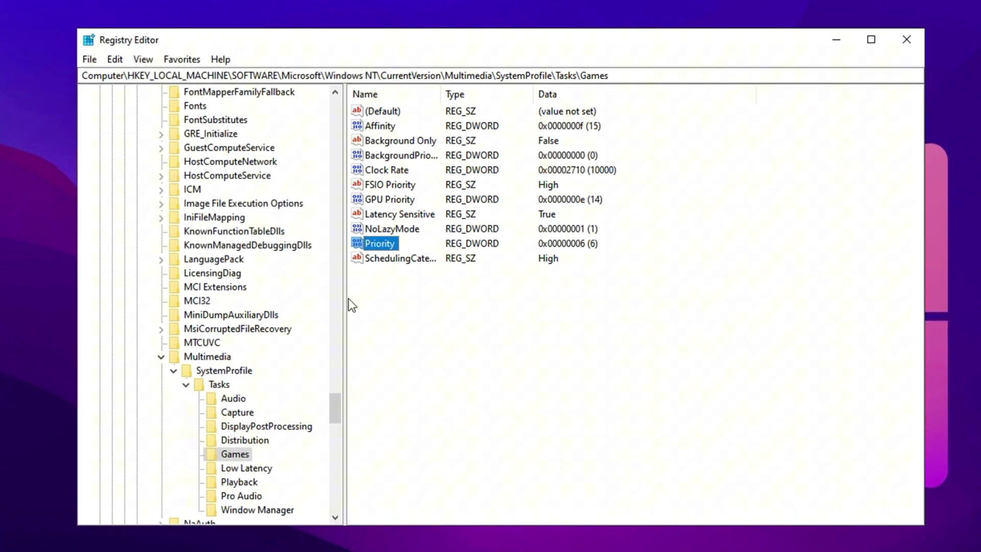
double_click(377, 258)
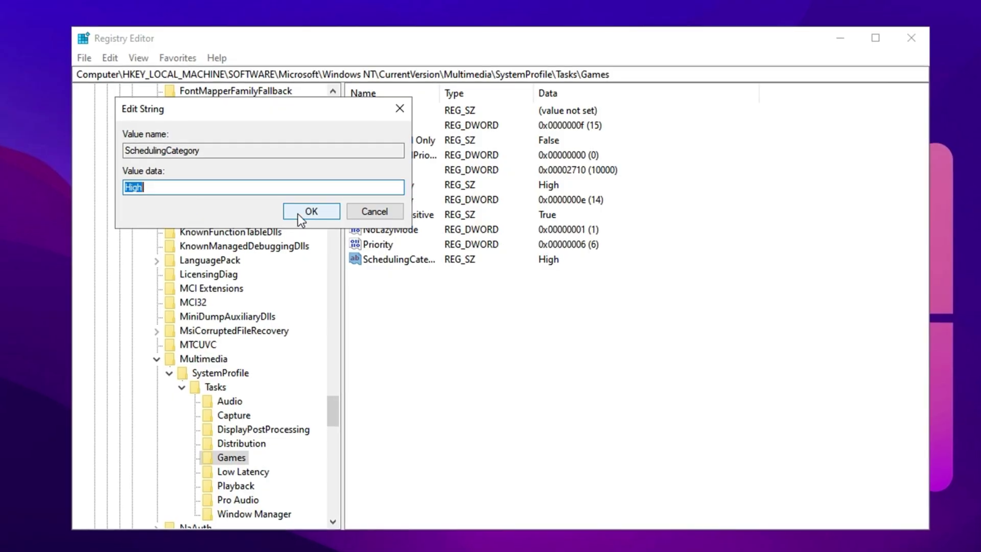
click(311, 211)
double_click(381, 185)
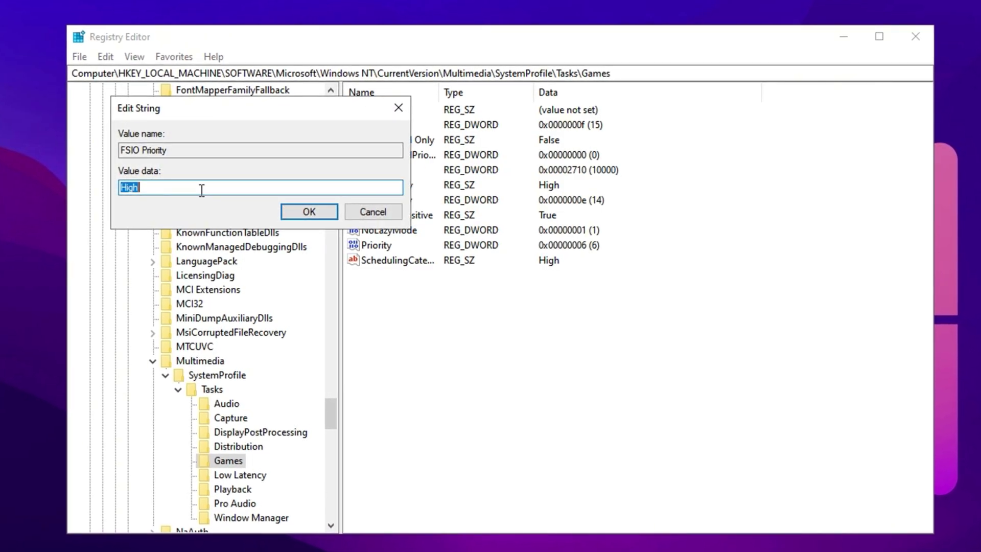
click(292, 215)
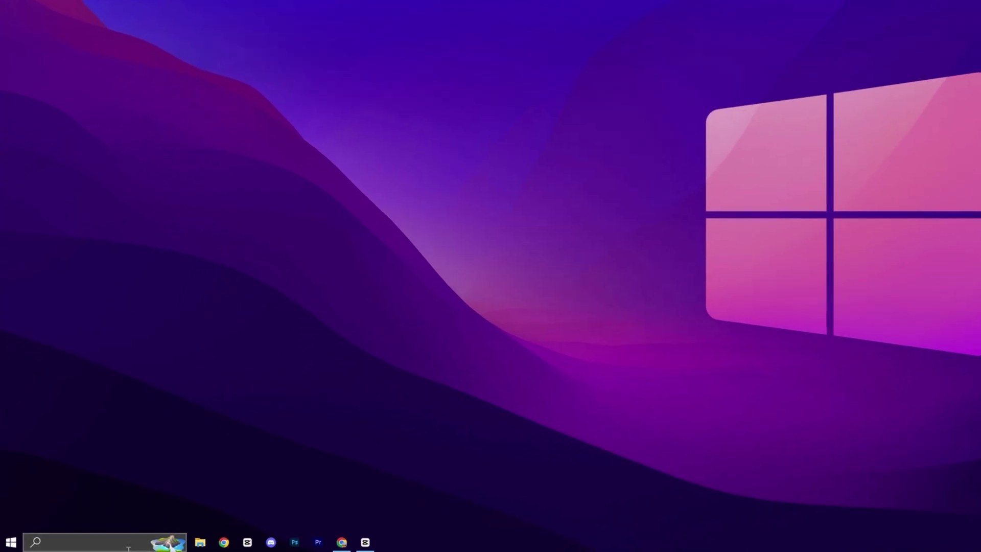
Search 'deli' and open Delivery Optimisation with downloads from other PCs Off
click(128, 548)
text(deli)
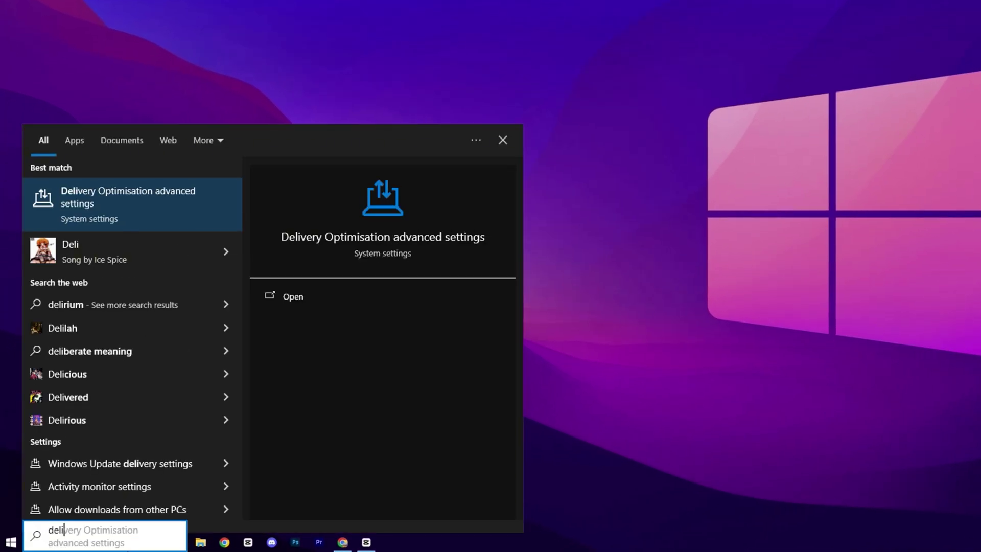
click(160, 509)
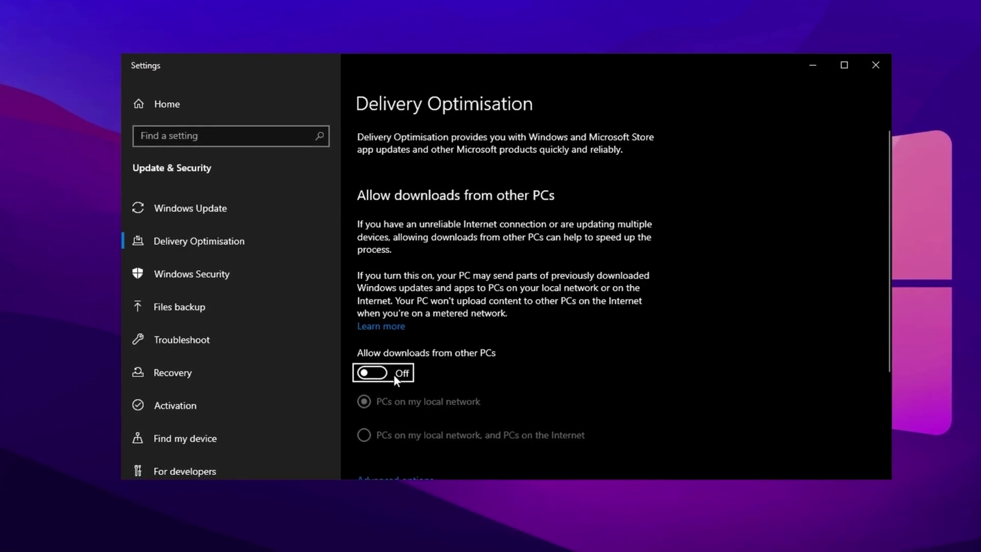
Search 'focus' and check that Focus assist is Off with all automatic rules off
click(213, 132)
text(foc)
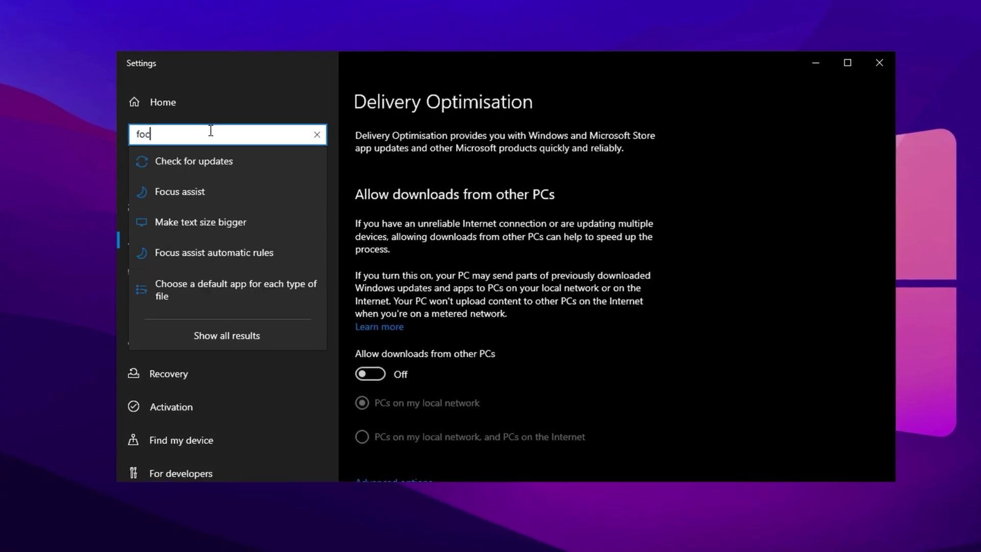
text(us)
click(196, 170)
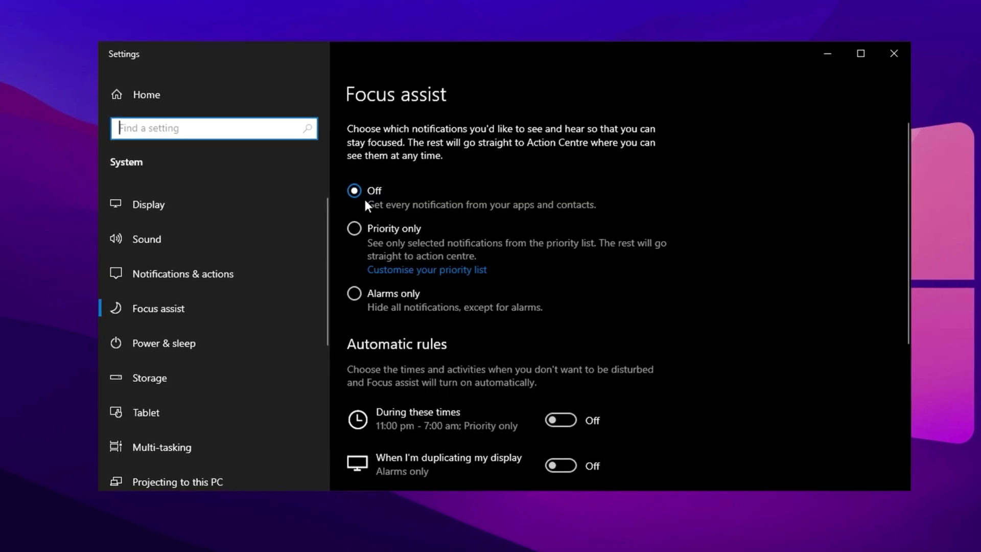
scroll(413, 226, down, 5)
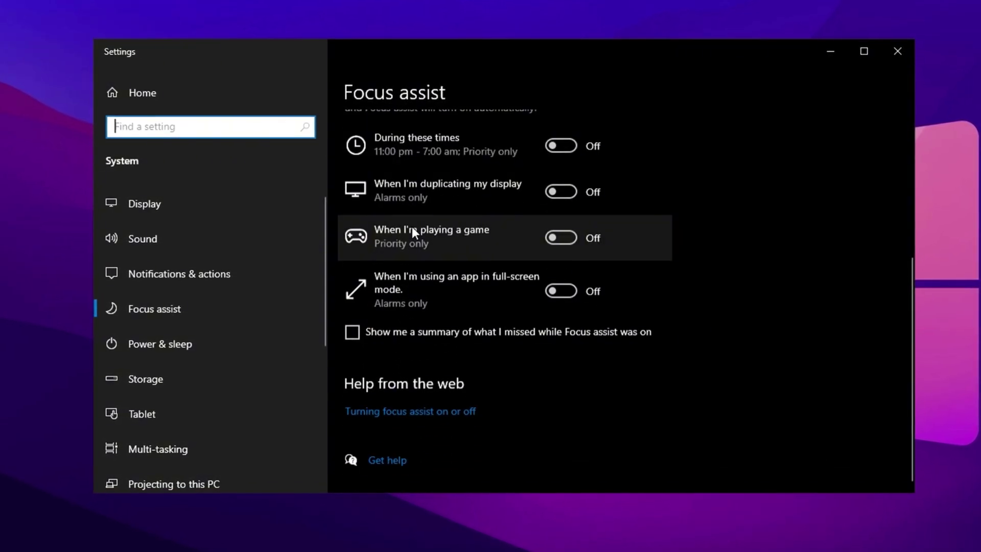
scroll(411, 226, up, 5)
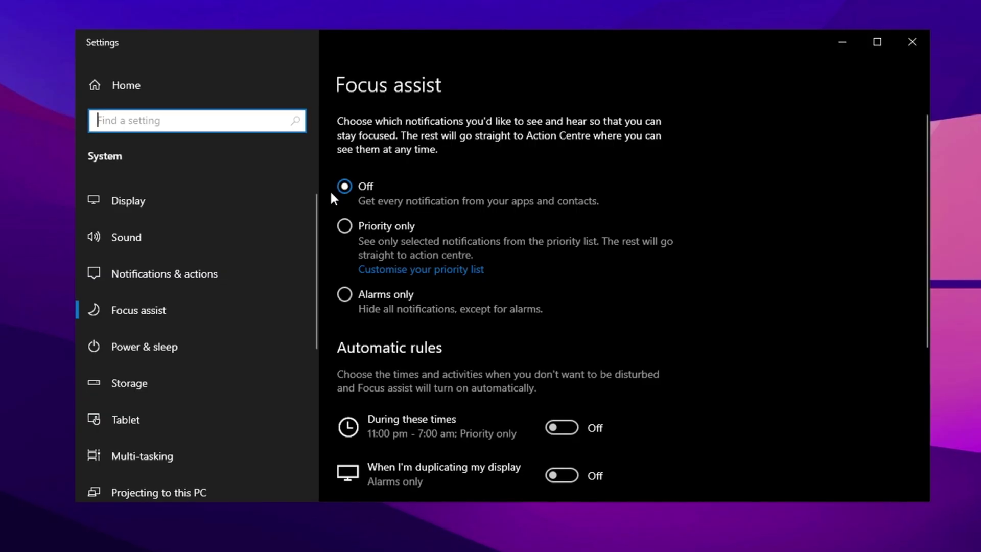
Set visual effects to best performance, keeping only thumbnails and smooth screen-font edges
text(adjust the)
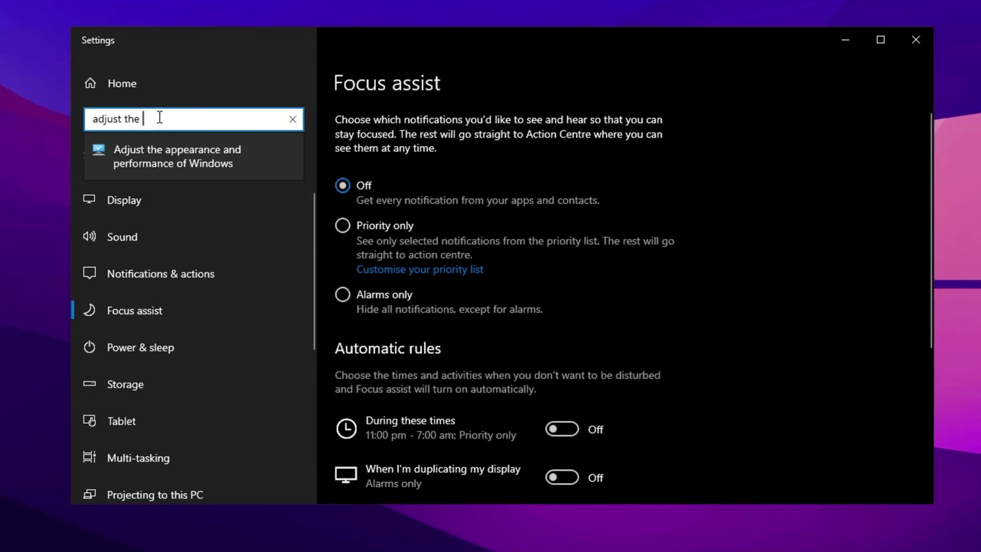
click(164, 153)
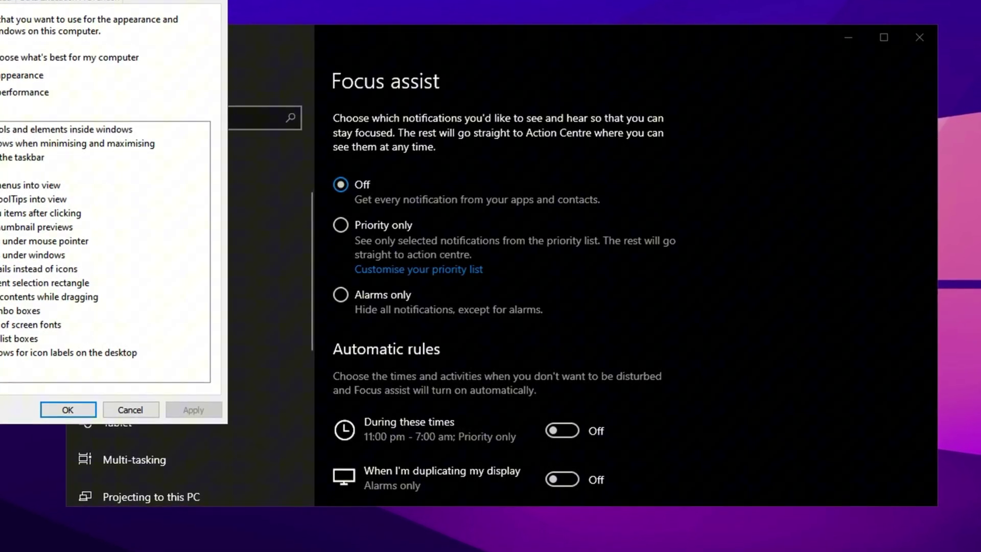
drag(84, 1, 502, 54)
click(408, 171)
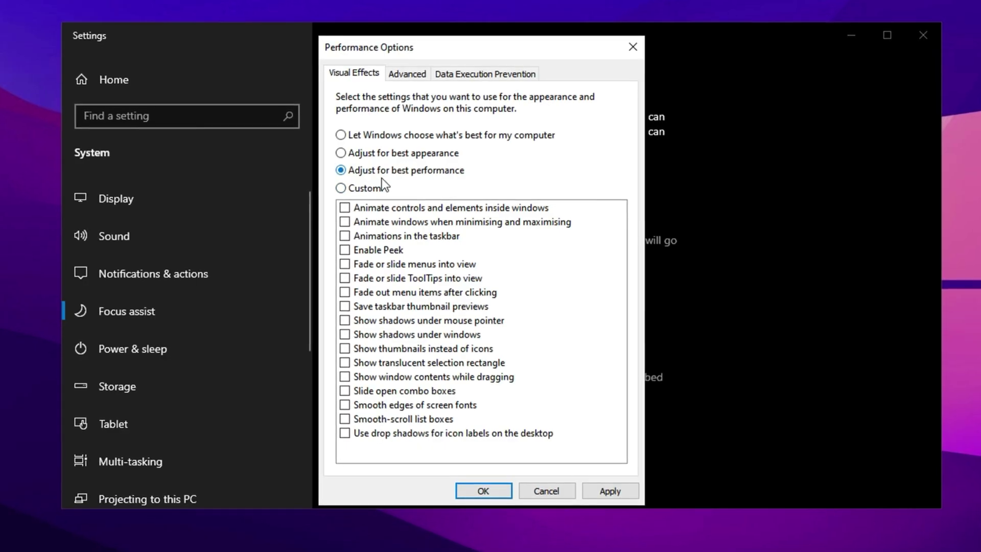
click(369, 189)
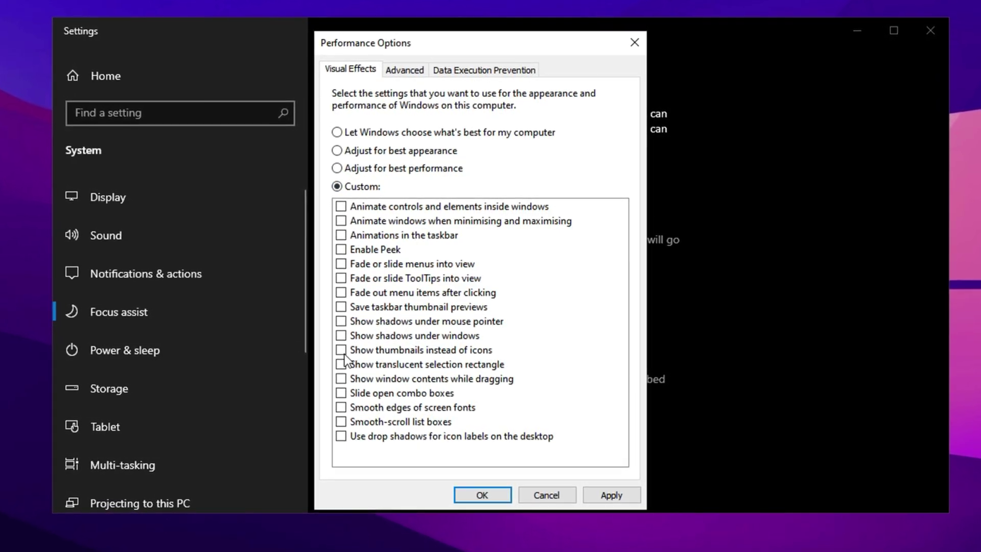
click(340, 350)
click(341, 407)
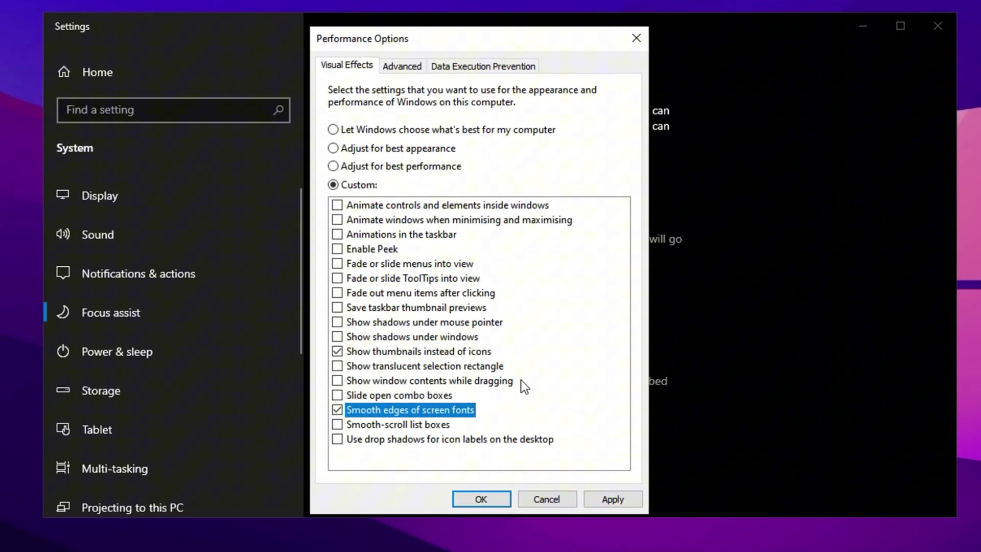
click(401, 67)
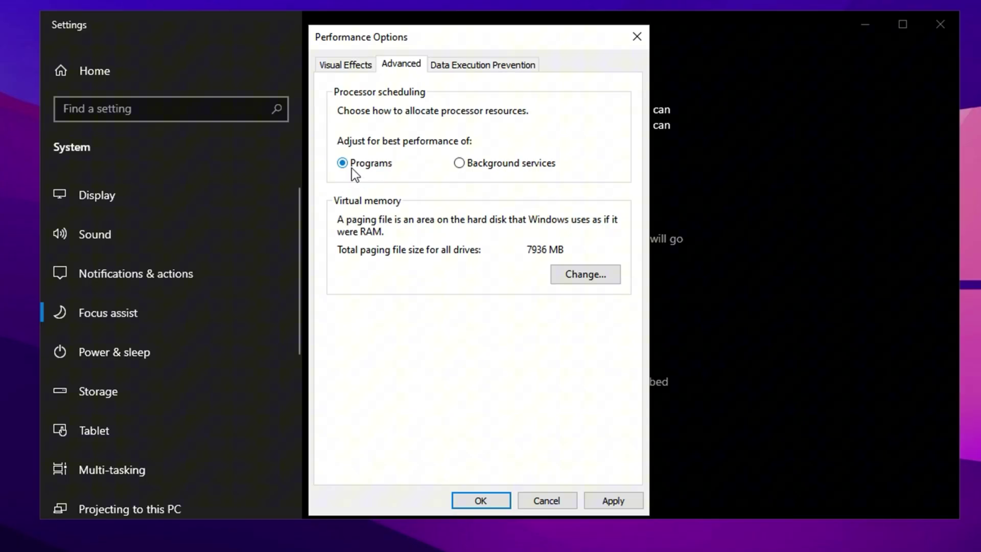
Search 'mouse' and reach Pointer Options in Mouse Properties to check Enhance pointer precision
click(183, 112)
text(mouse)
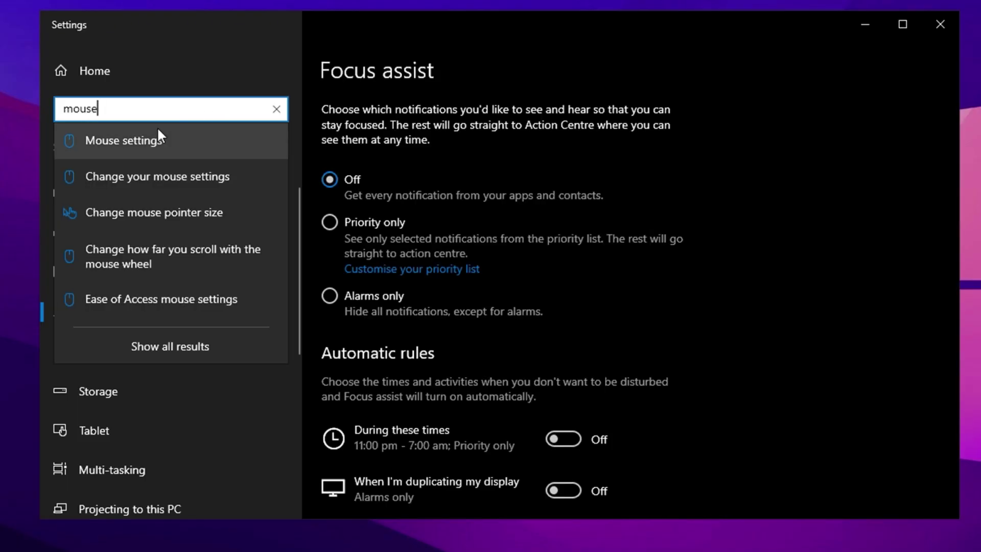
click(158, 132)
scroll(408, 375, down, 2)
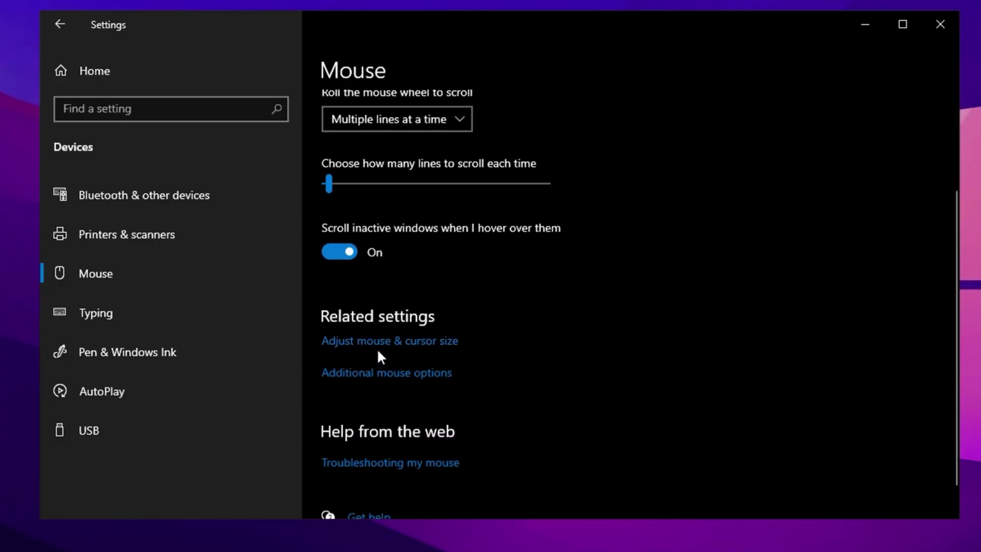
click(386, 374)
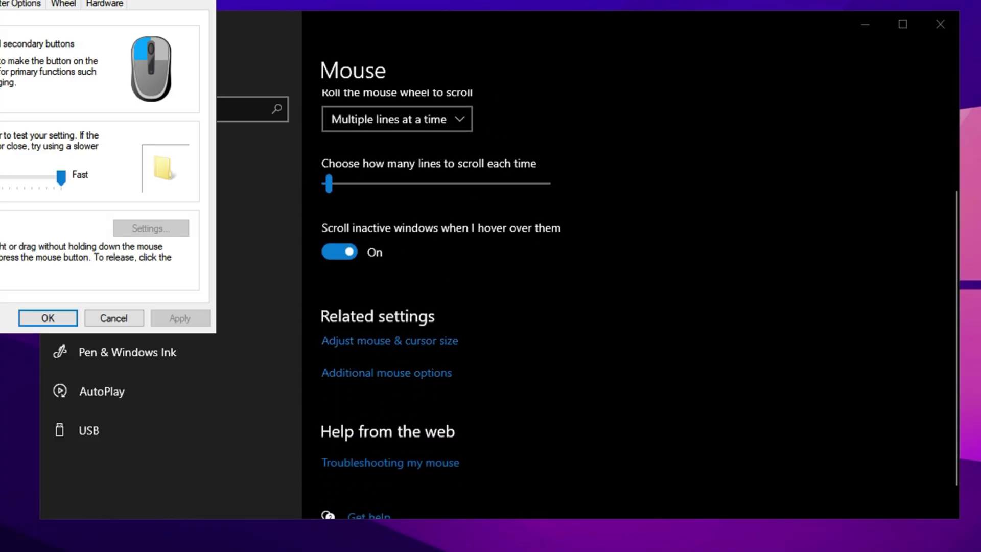
drag(471, 81, 563, 95)
click(493, 110)
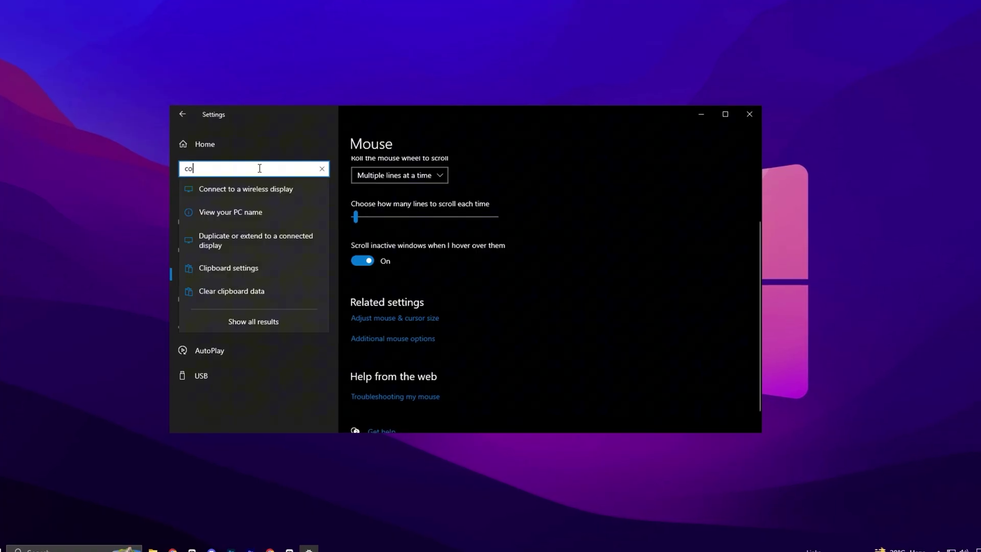
Open the Core isolation page in Windows Security to check Memory integrity
click(232, 187)
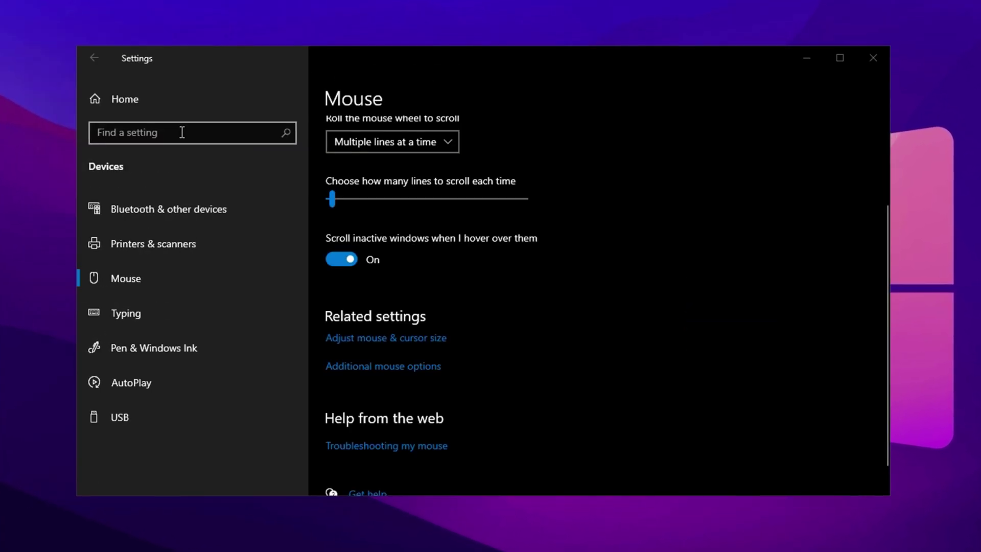
Search 'game mo', enable hardware-accelerated GPU scheduling and save cs2 at High performance
click(182, 132)
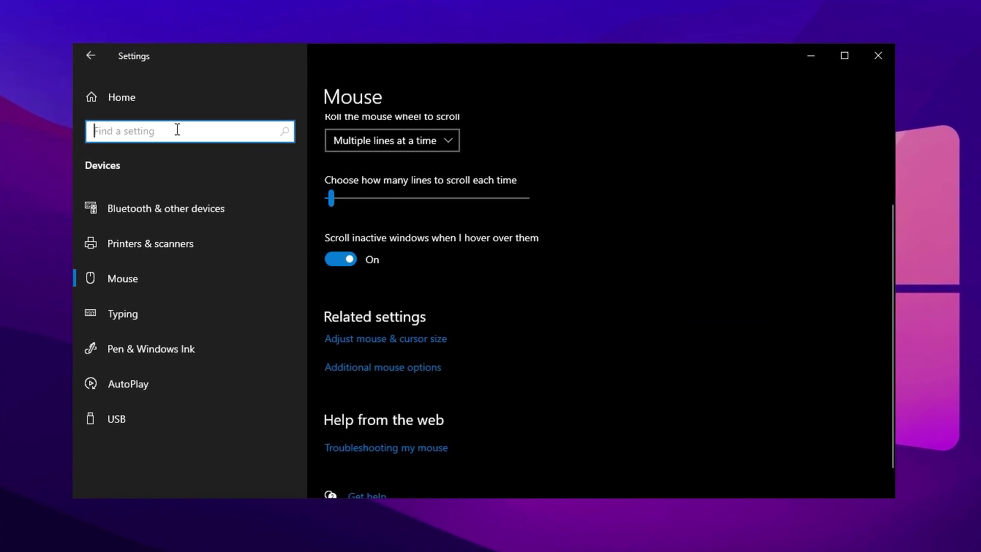
text(game mo)
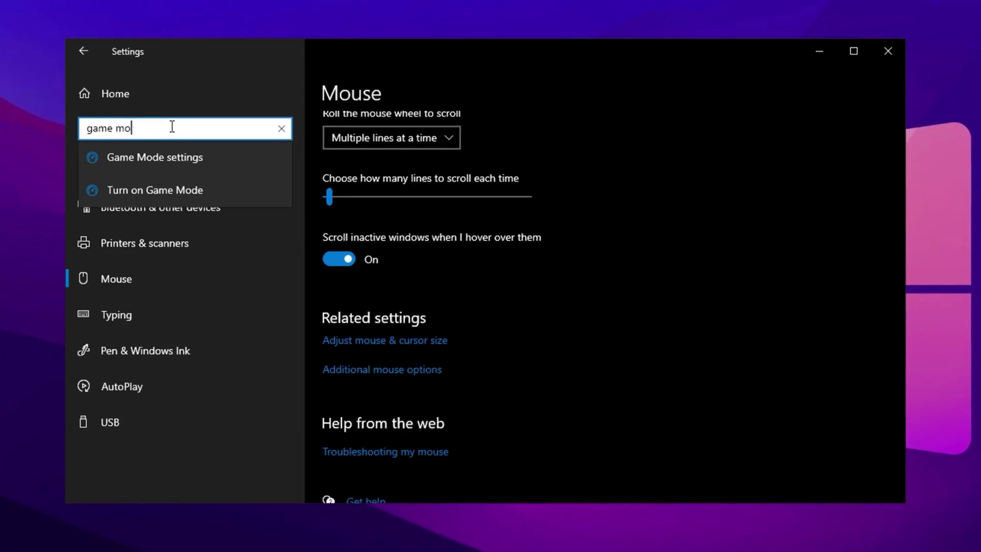
click(136, 151)
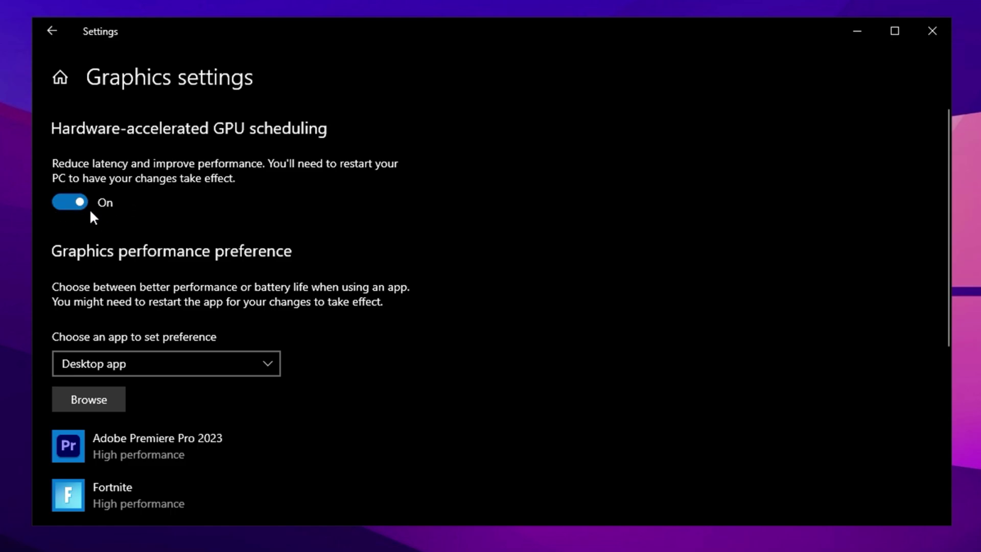
scroll(90, 215, down, 3)
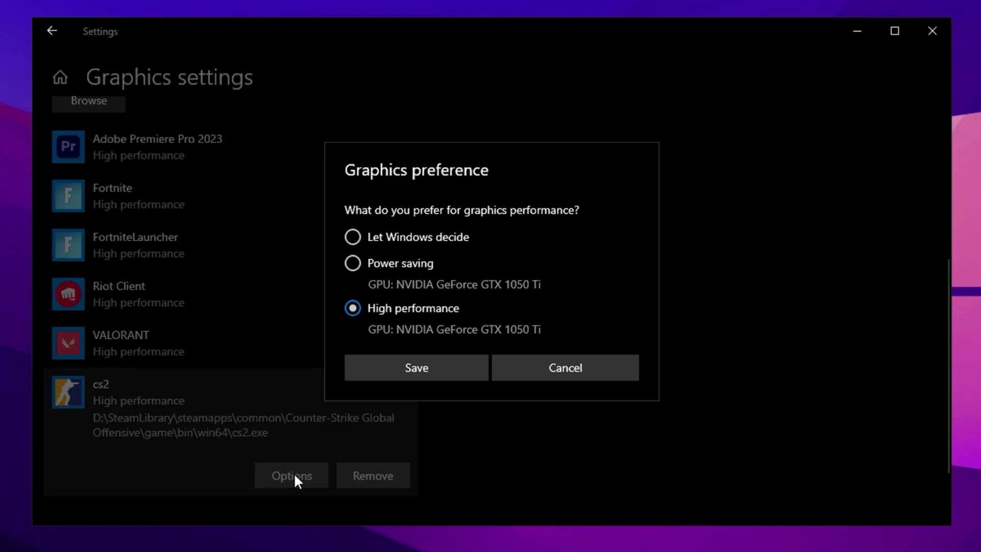
click(403, 369)
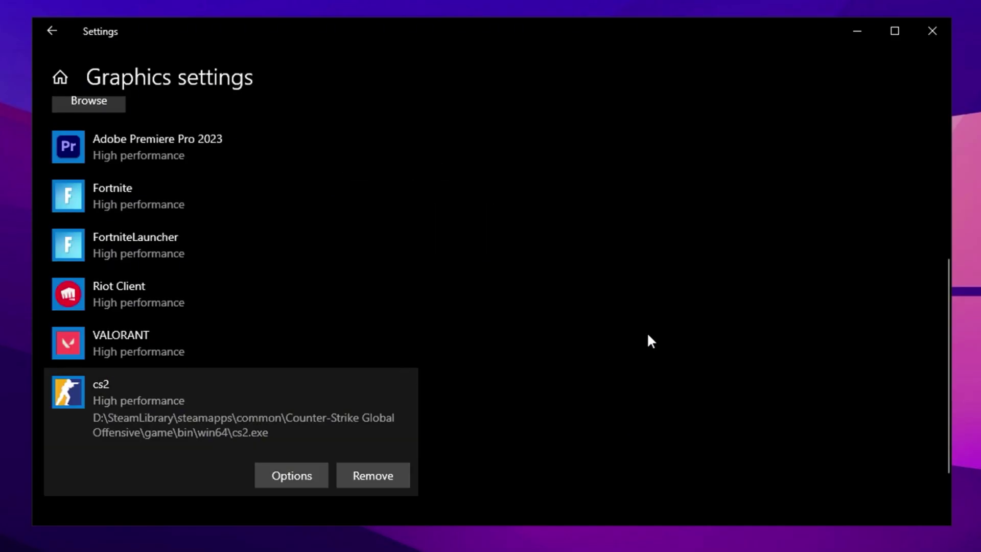
Boost Counter-Strike 2 via GearUP, hop onto the blue boxes, then open the Win+X menu
click(53, 32)
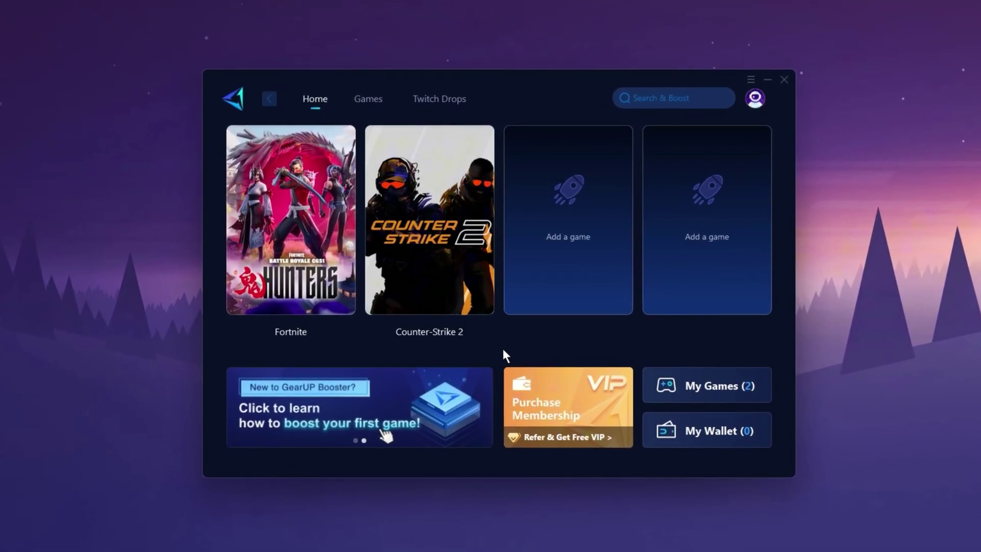
mouse_move(434, 310)
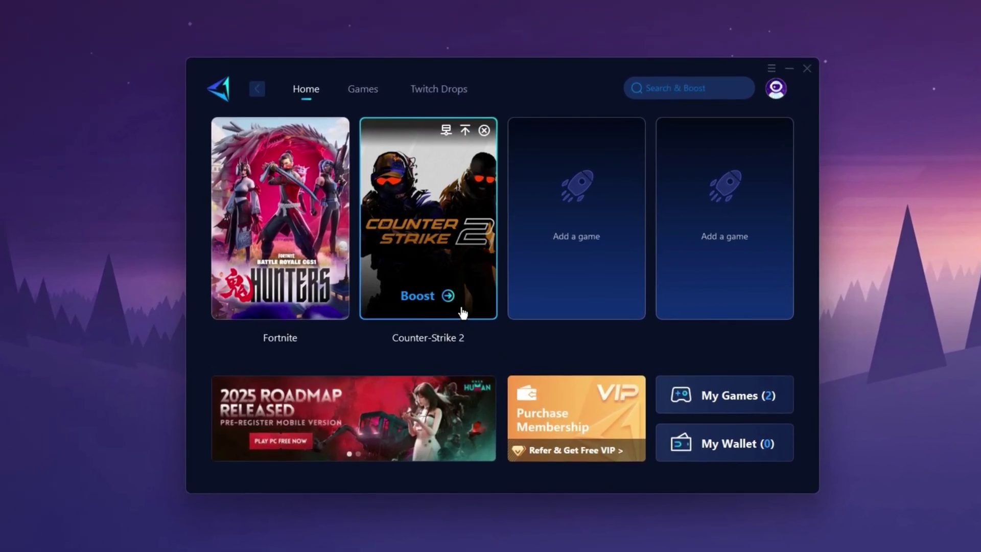
click(448, 299)
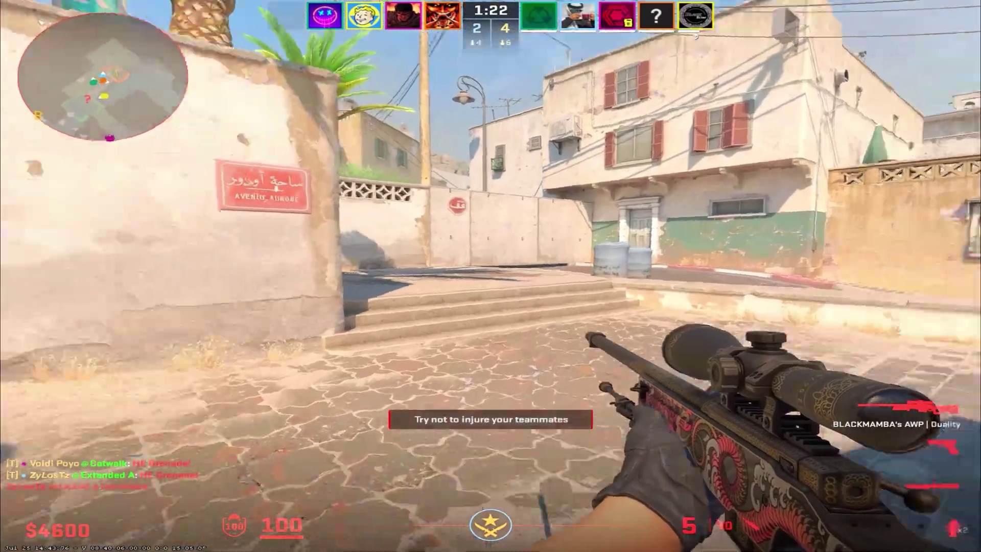
key(w)
key(space)
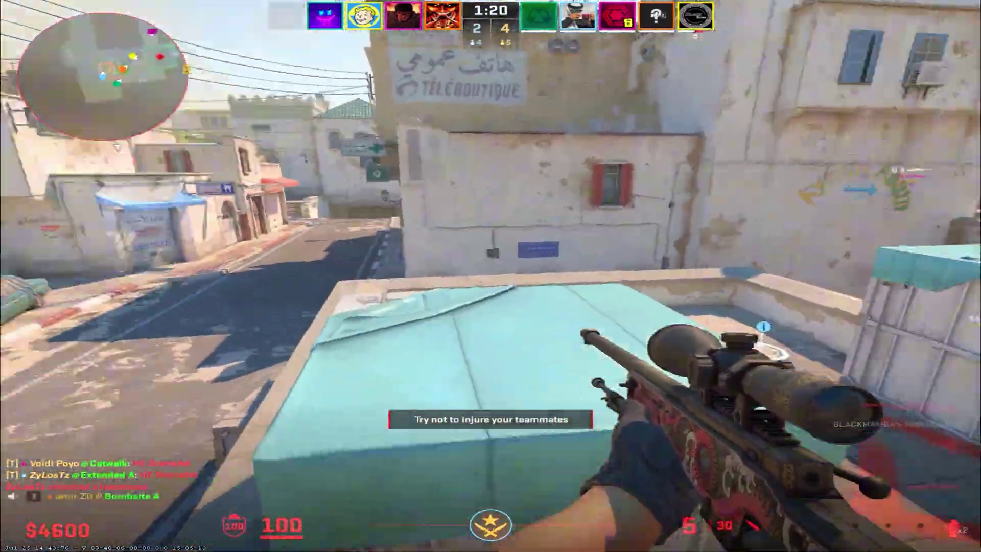
key(w)
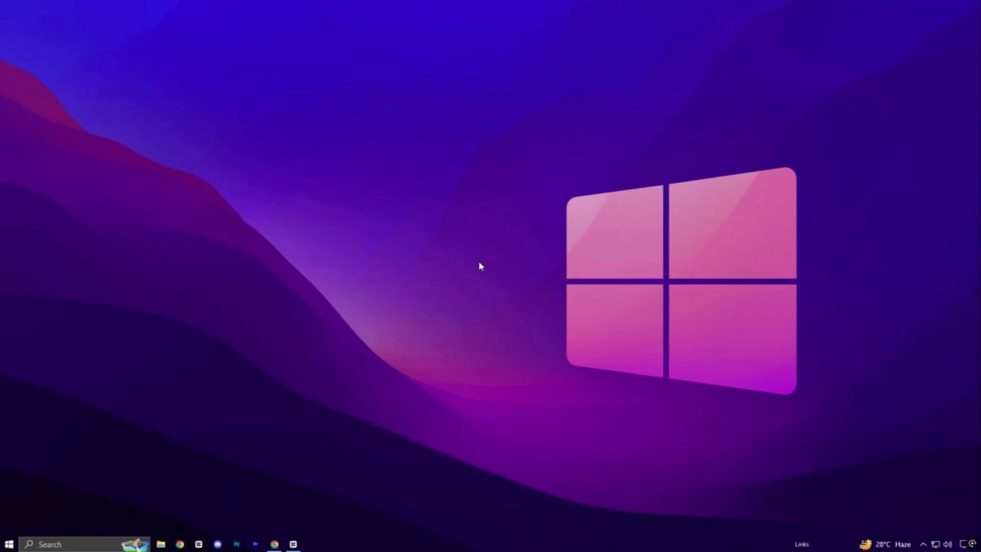
key(super+x)
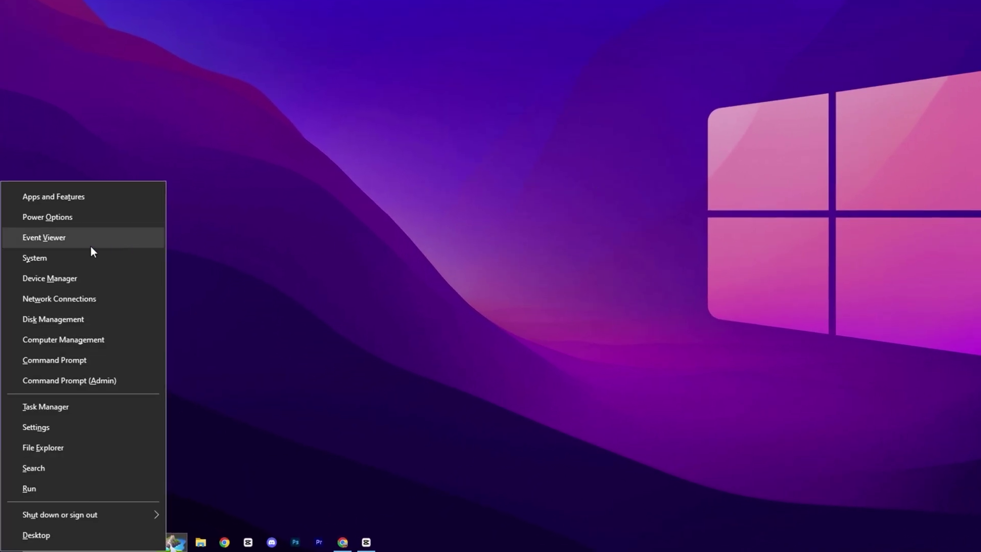
Open Advanced properties of the Intel 82579LM Gigabit adapter in Device Manager
click(87, 278)
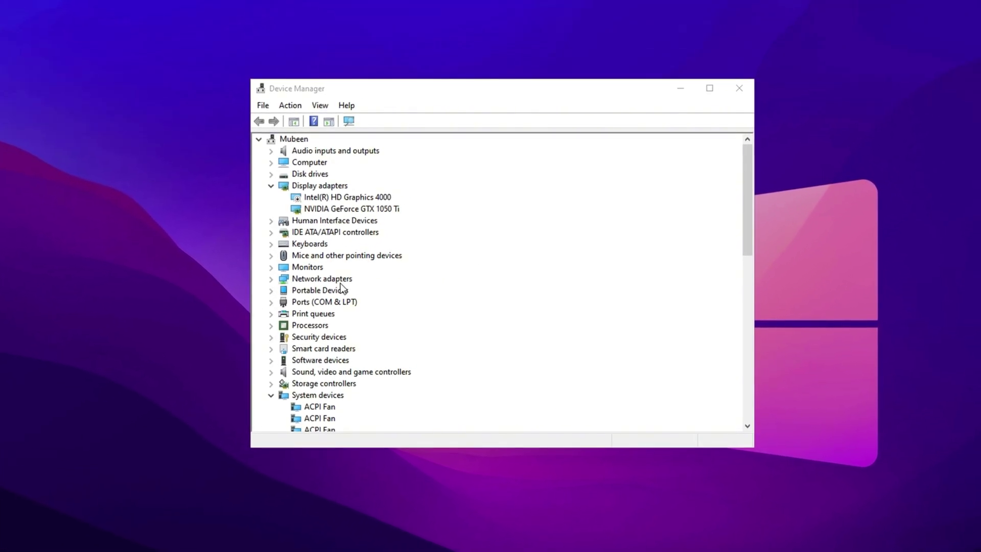
double_click(333, 280)
click(391, 293)
right_click(389, 293)
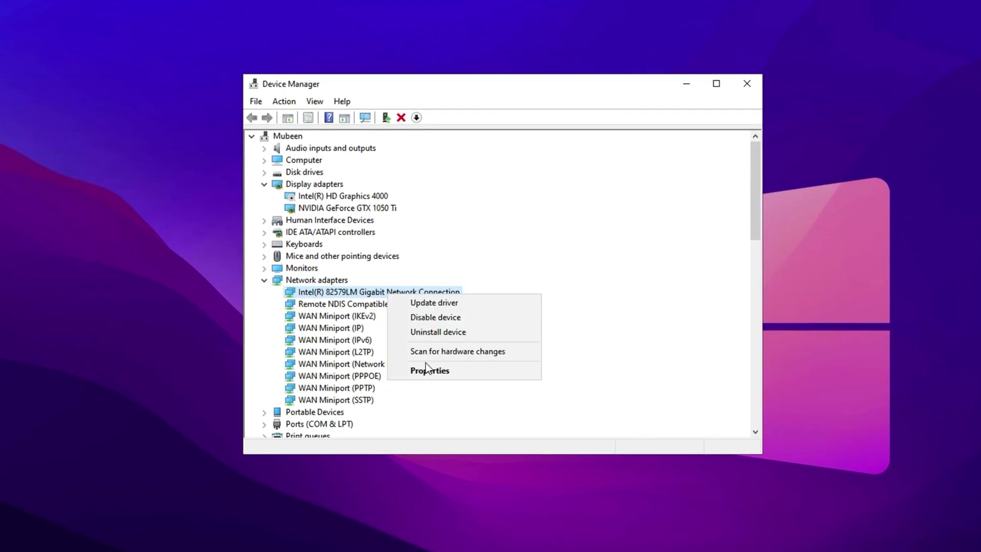
click(426, 368)
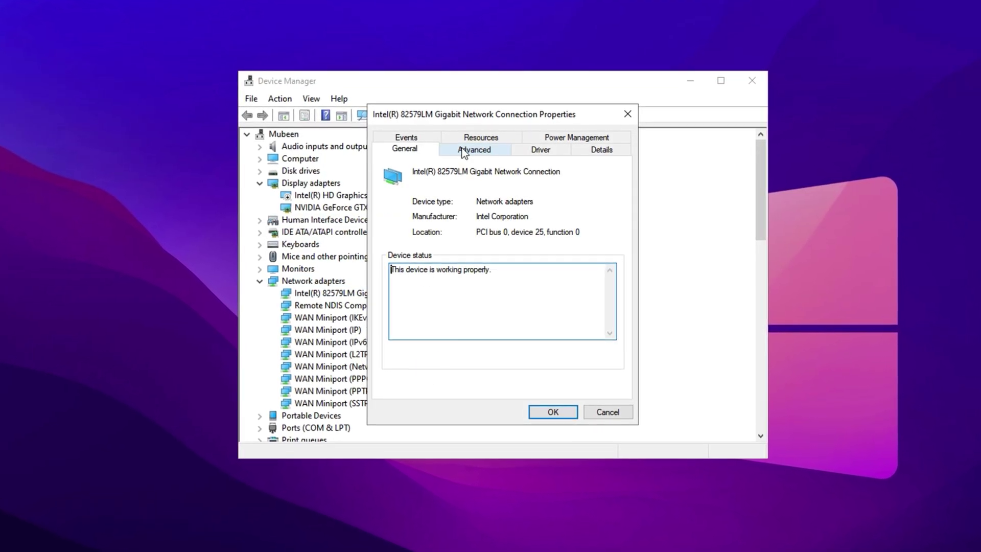
click(471, 151)
Set Large Send Offload V2 (IPv4) and TCP Checksum Offload (IPv4) to Disabled
click(438, 288)
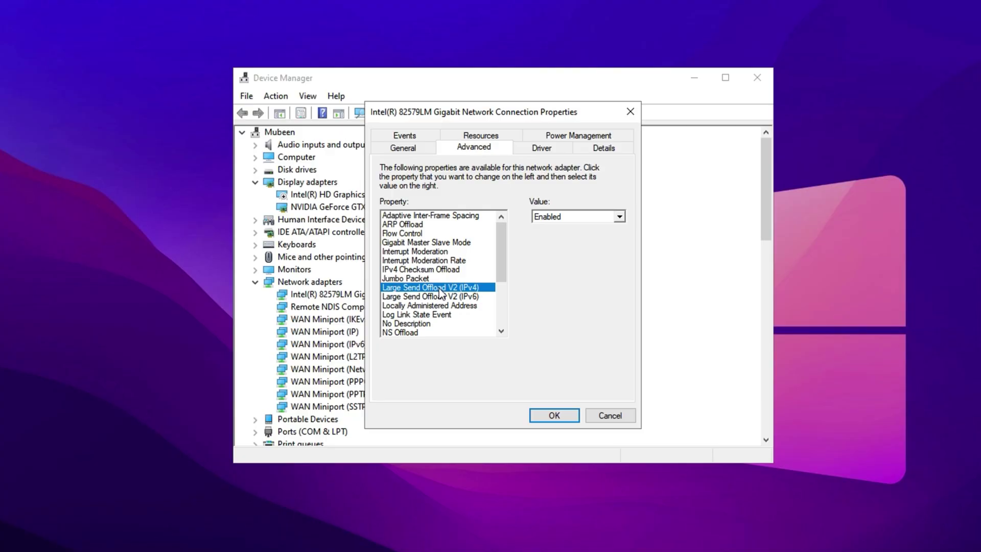
click(568, 217)
click(557, 234)
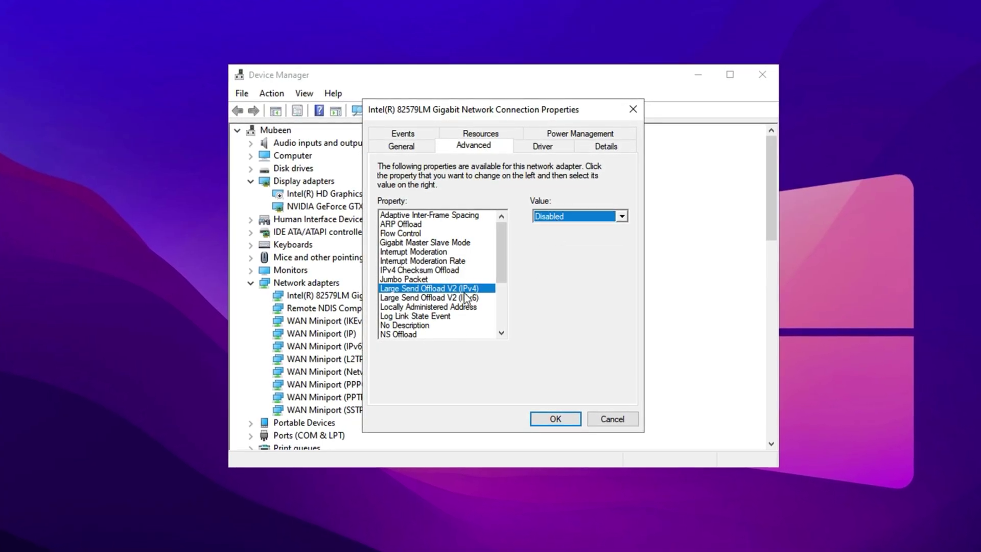
scroll(462, 294, down, 2)
click(438, 324)
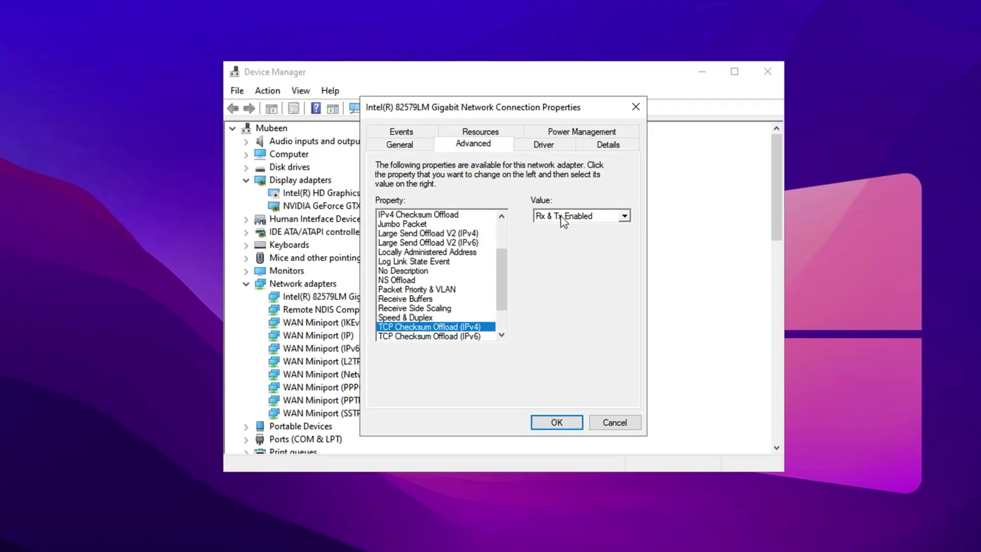
click(588, 216)
click(551, 226)
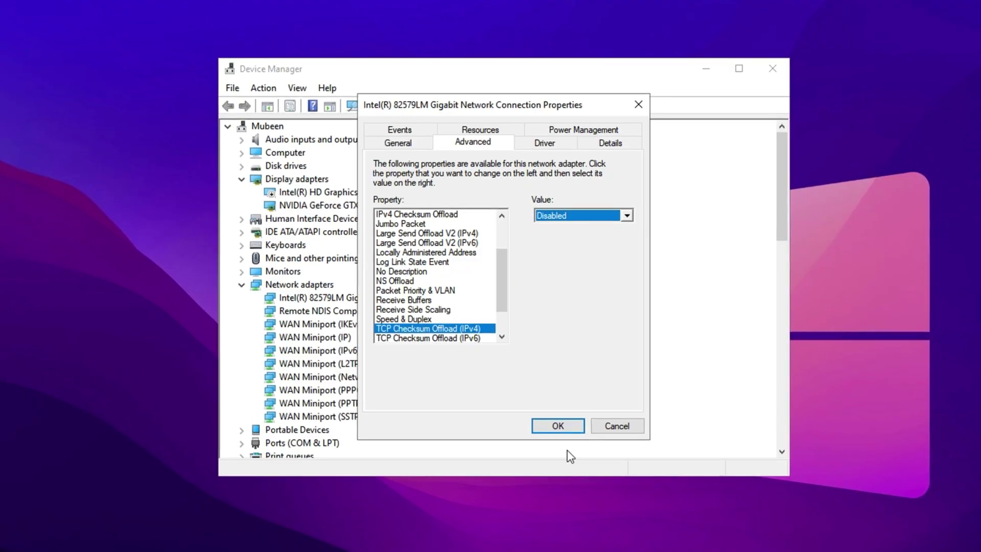
Apply the network adapter properties and confirm the High Precision Event Timer in System devices stays disabled
click(556, 425)
scroll(490, 372, down, 7)
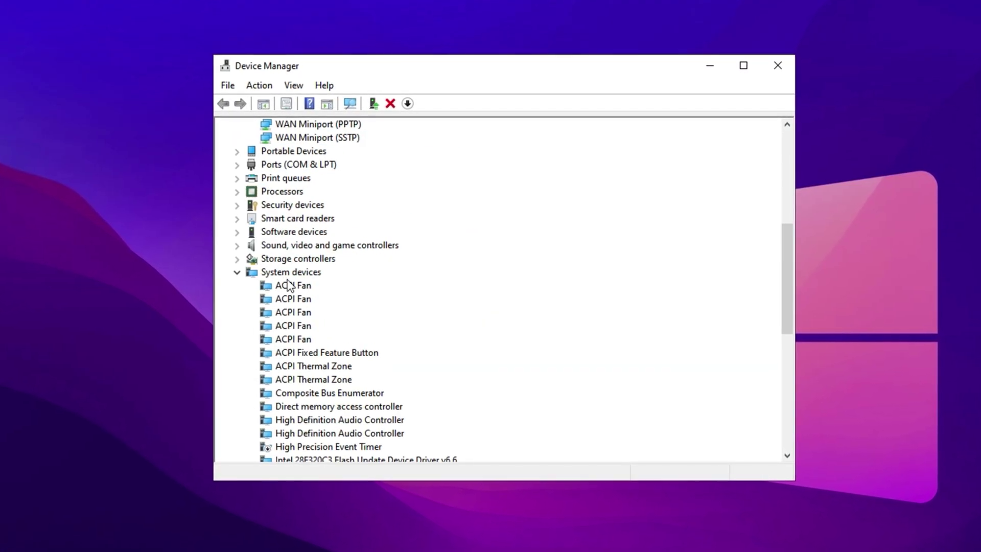
click(292, 271)
scroll(322, 392, down, 1)
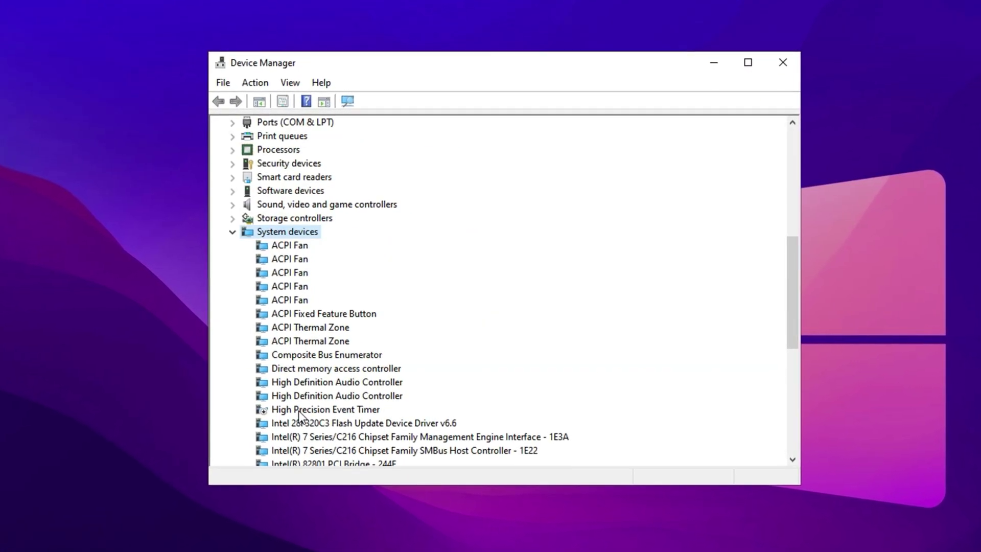
click(314, 409)
right_click(307, 410)
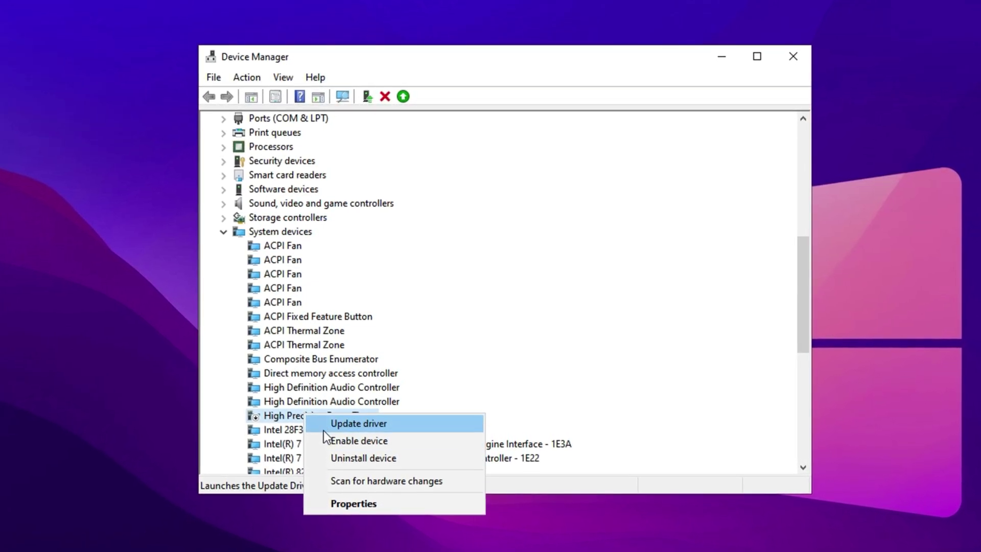
click(306, 418)
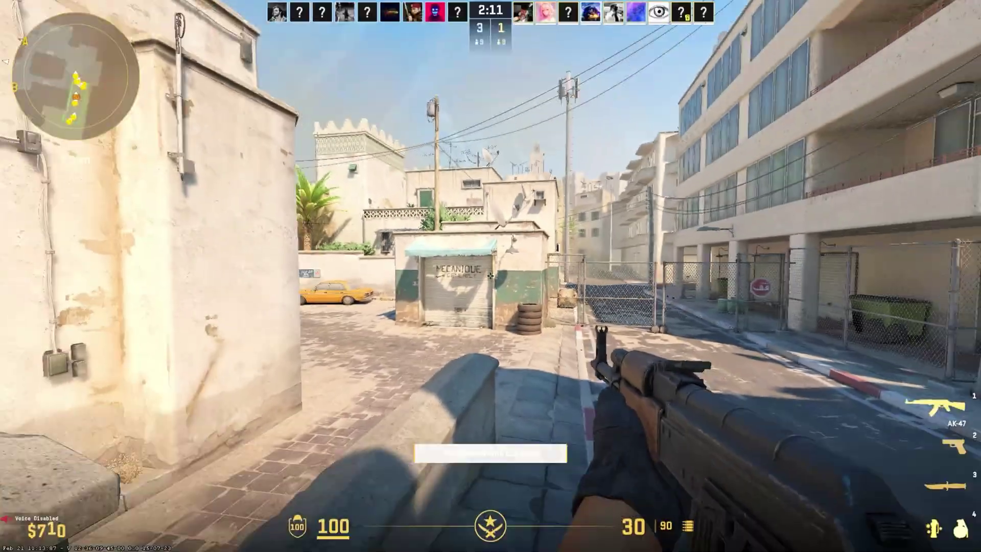
Walk from the buy zone up to Long Doors and throw a decoy grenade
key(w)
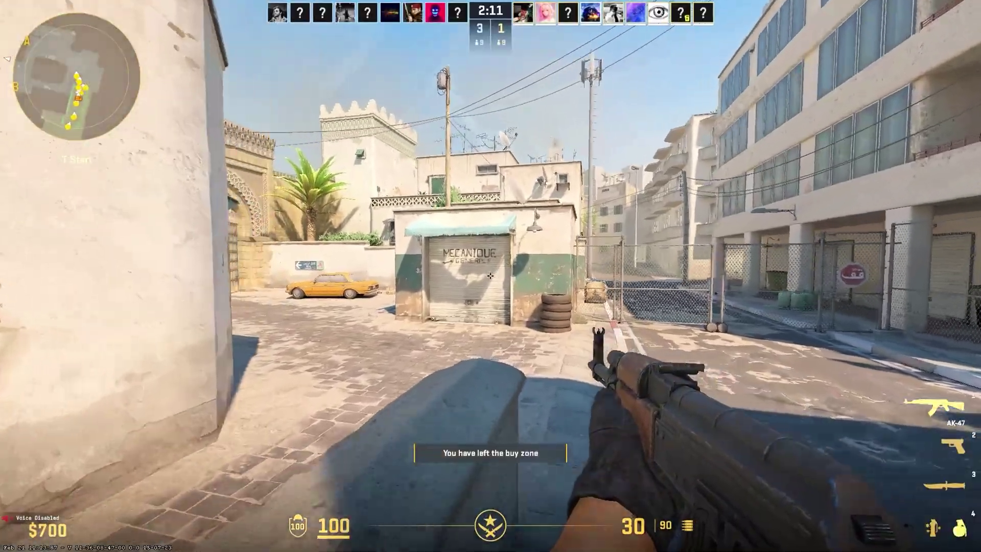
key(4)
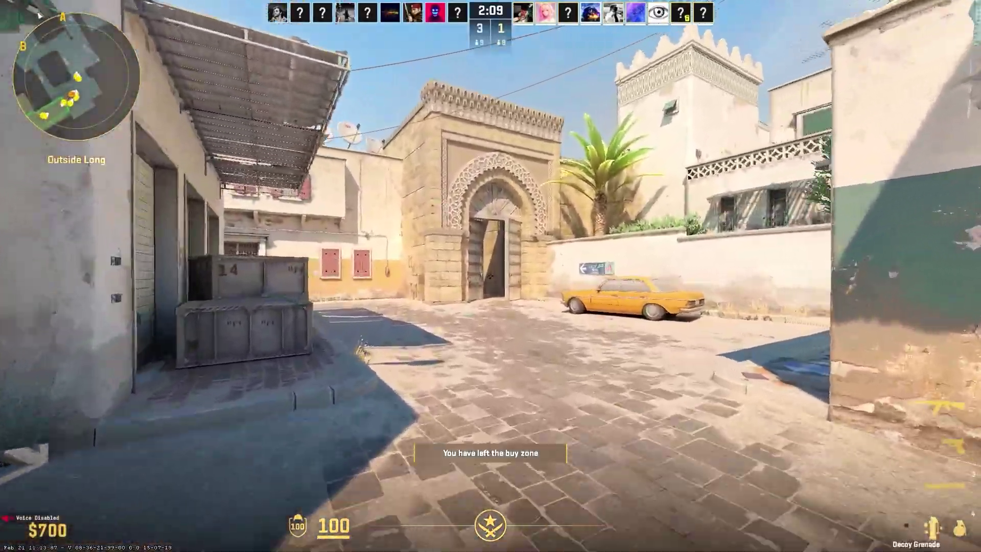
key(w)
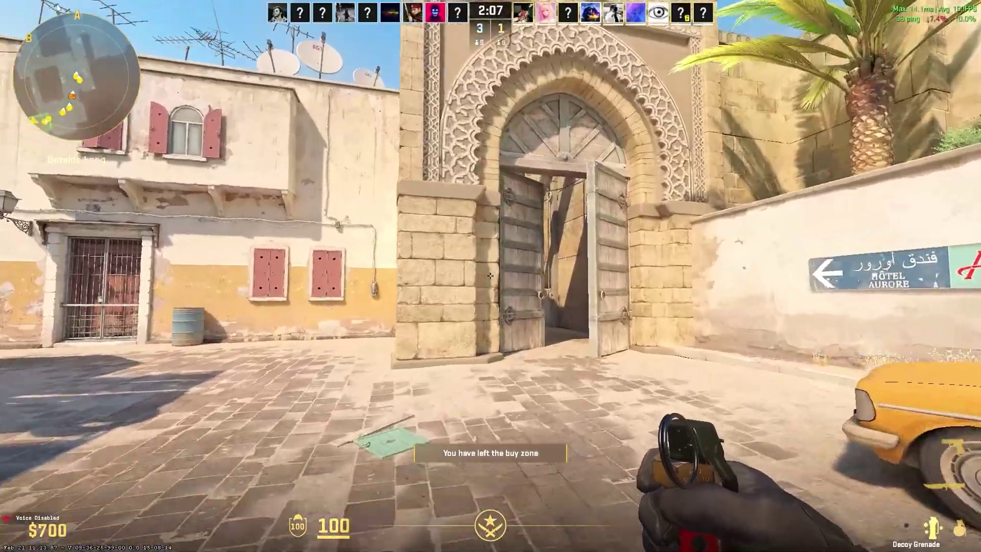
key(w)
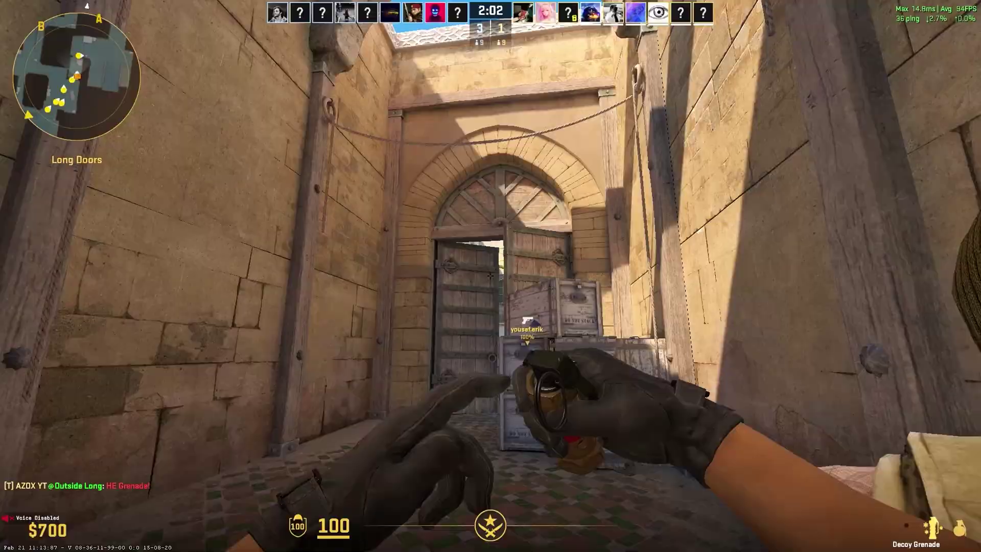
click(491, 276)
Switch back to the AK-47 and push through Long Doors to the blue container outside
key(w)
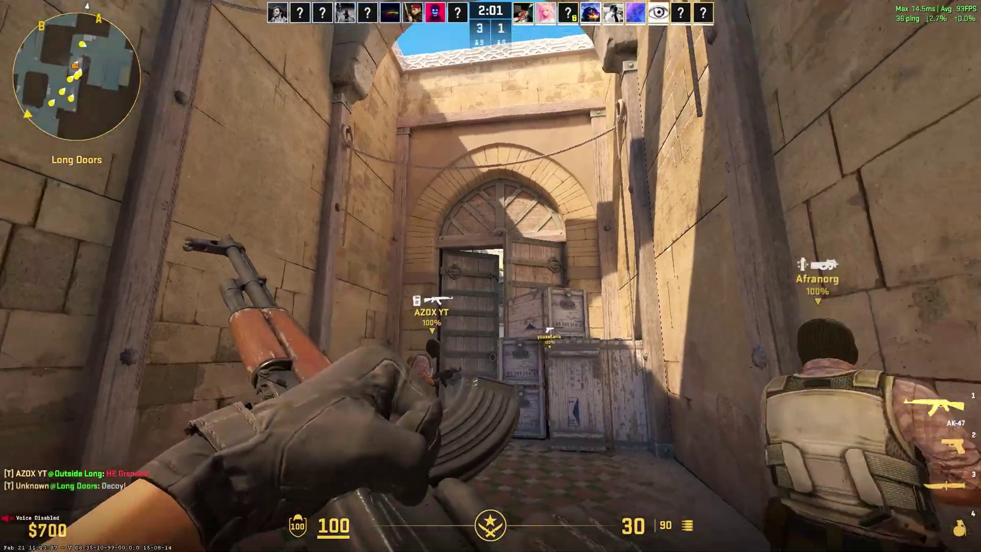
key(w)
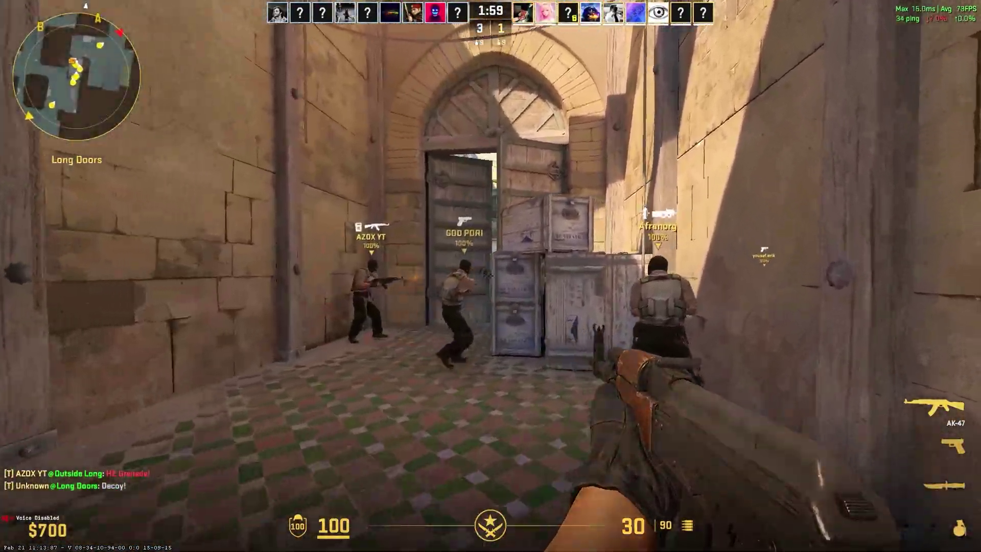
key(w)
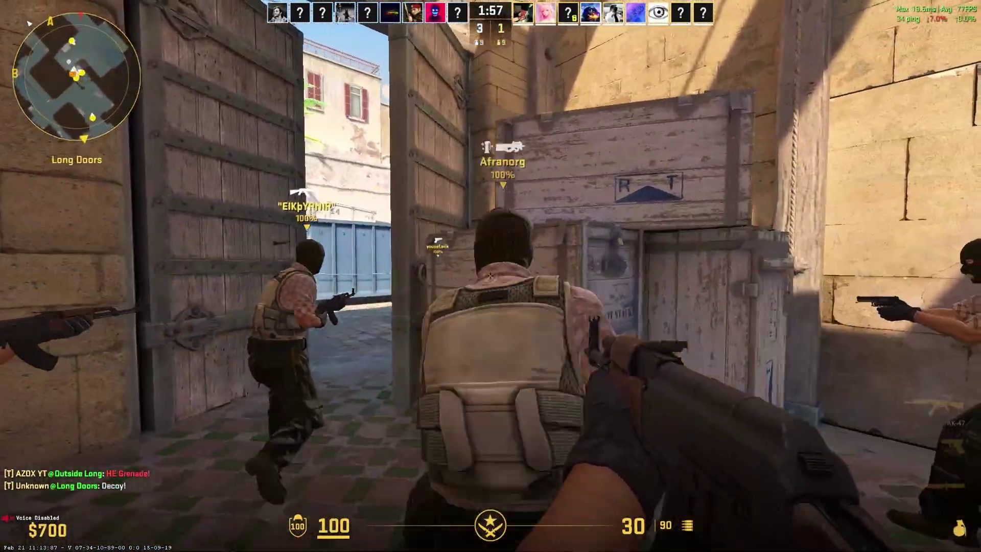
key(w)
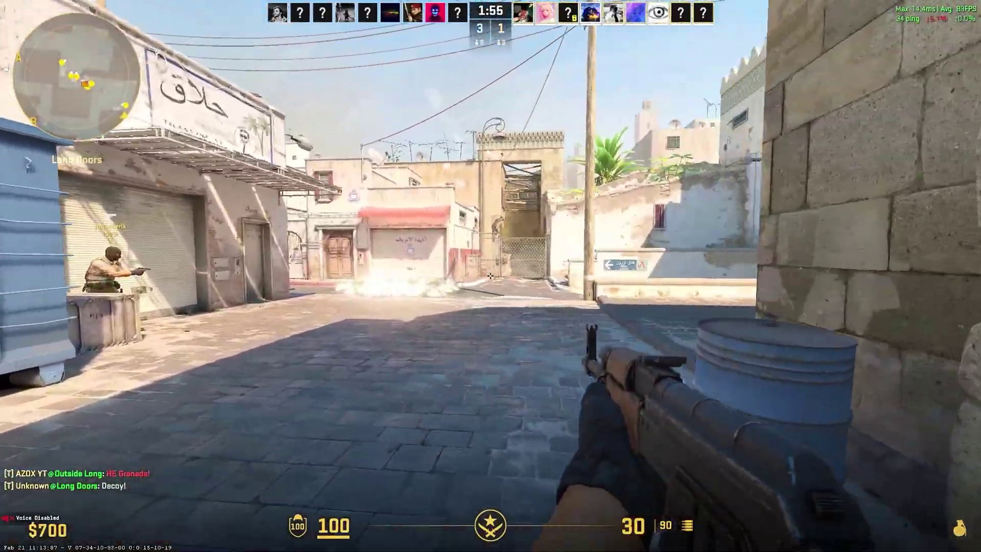
key(4)
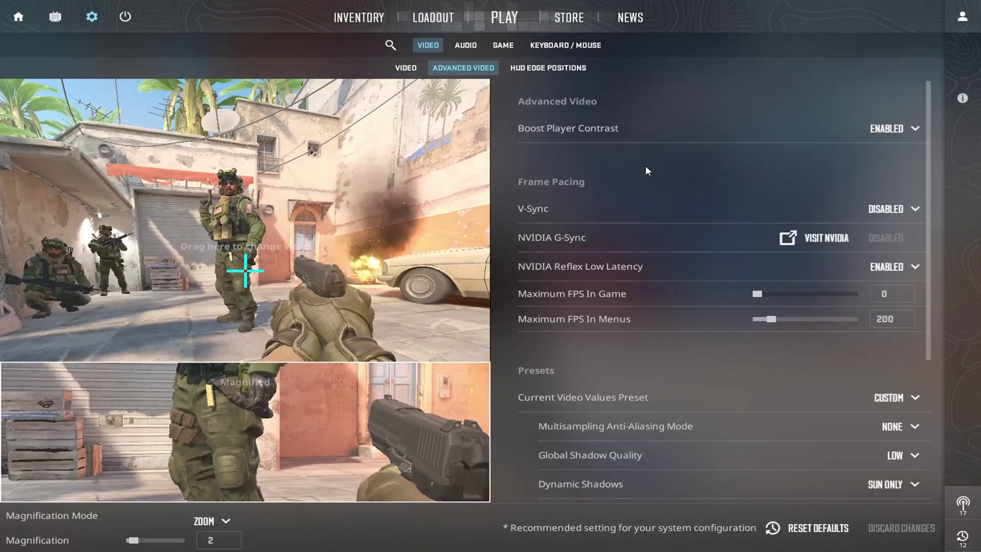
click(901, 131)
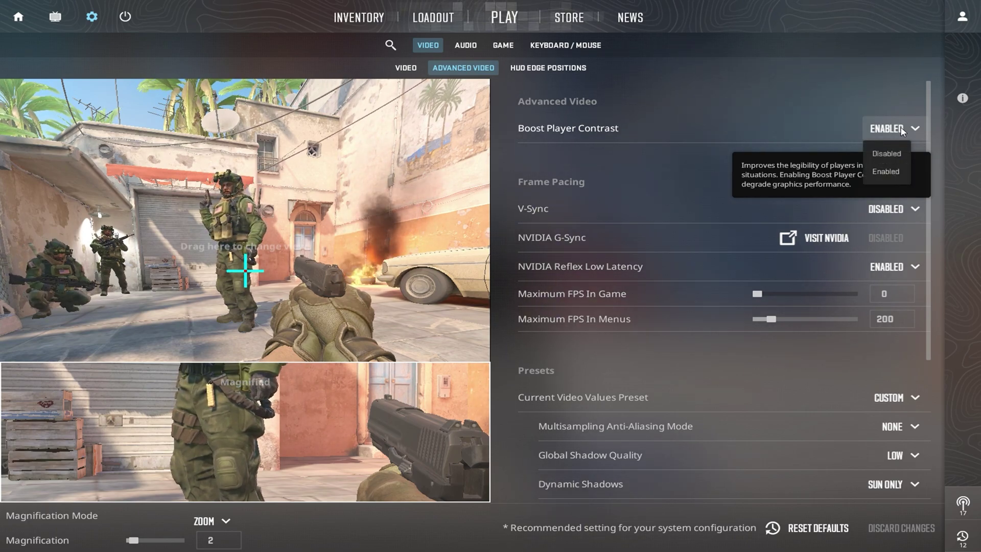
click(902, 131)
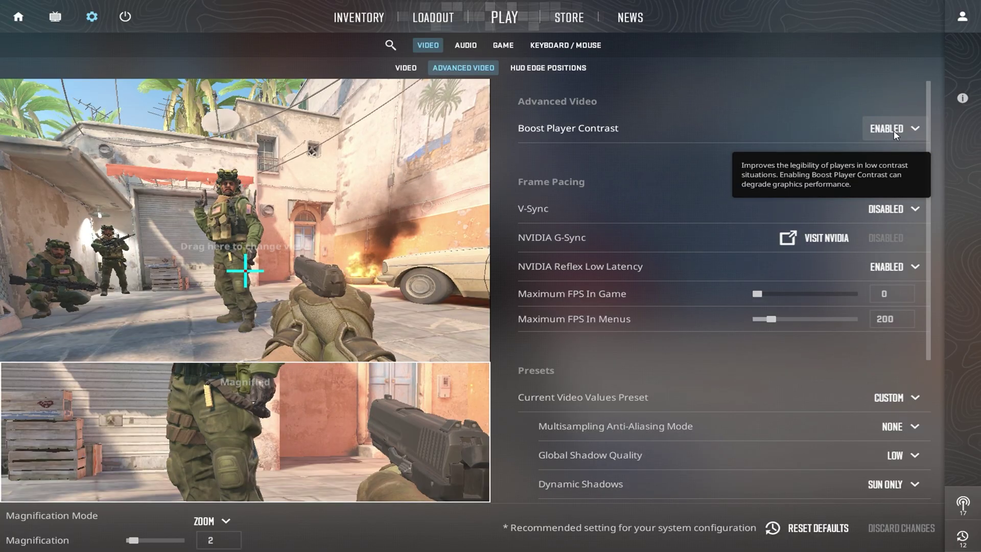
click(888, 208)
click(888, 208)
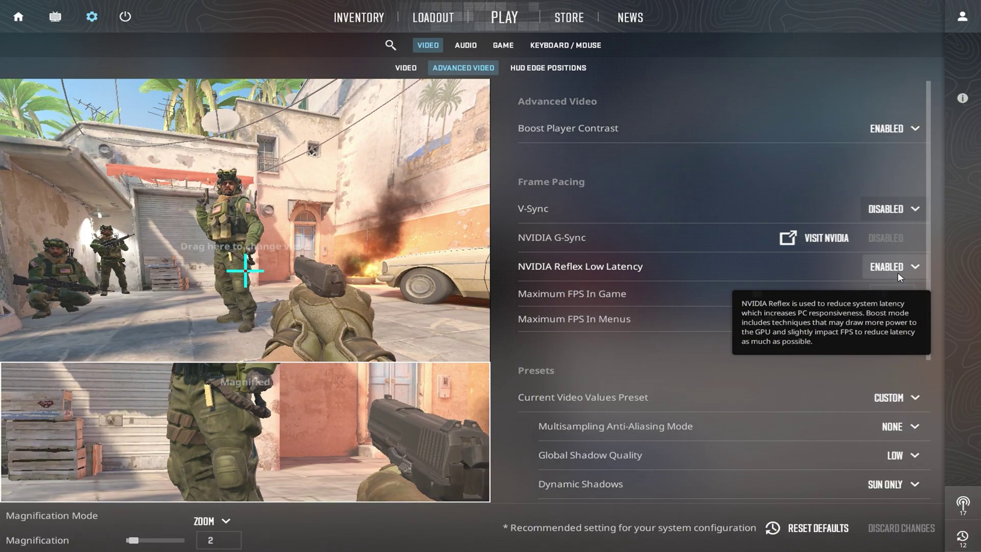
click(897, 273)
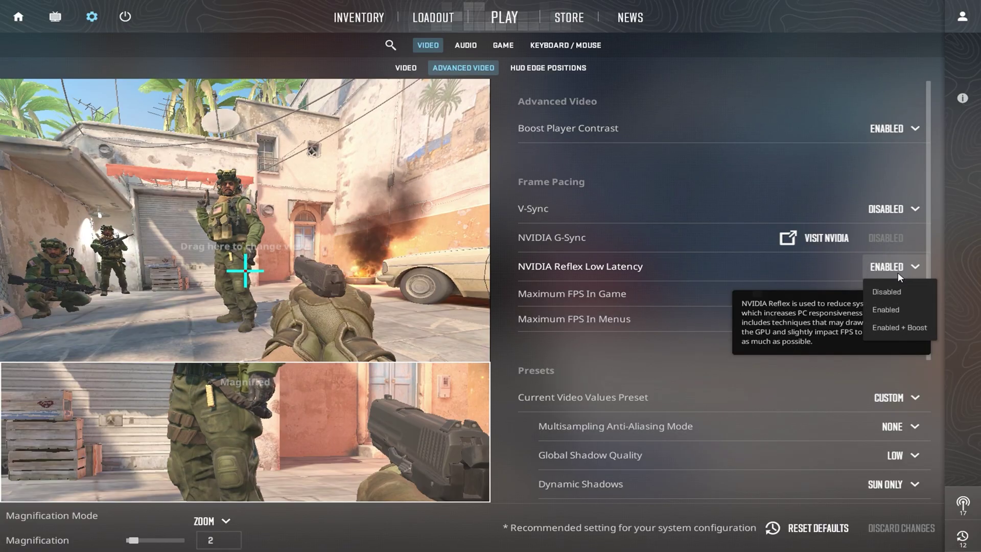
click(890, 312)
scroll(685, 285, down, 3)
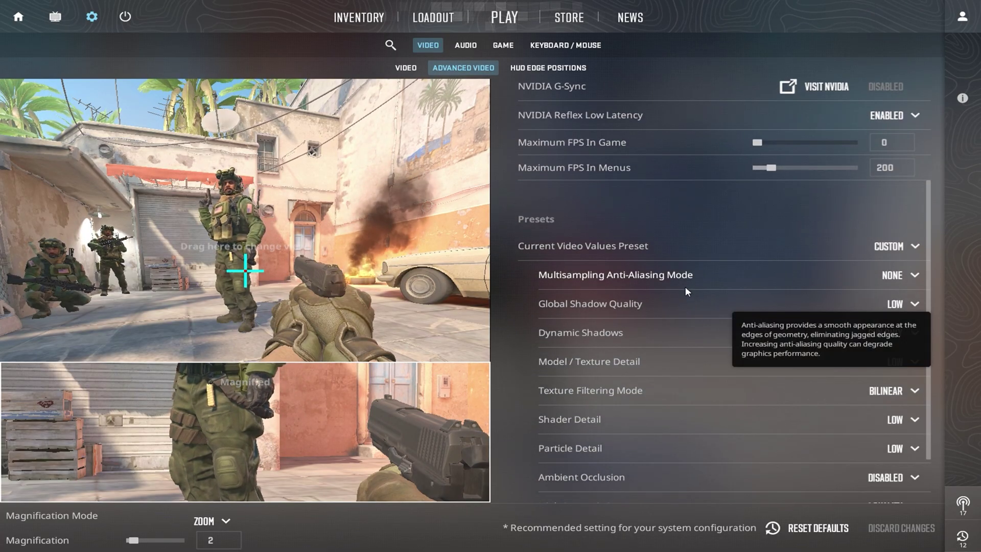
scroll(686, 287, down, 1)
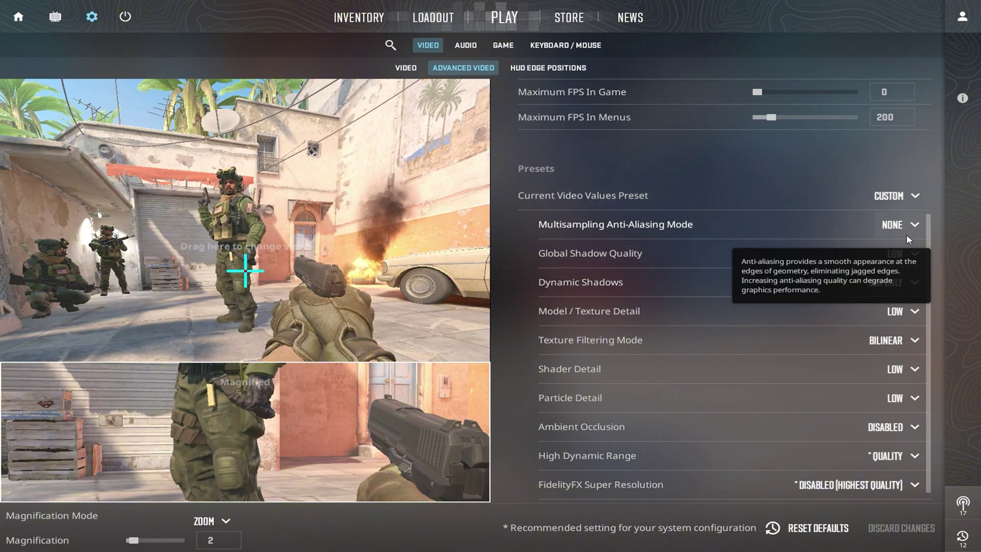
click(901, 227)
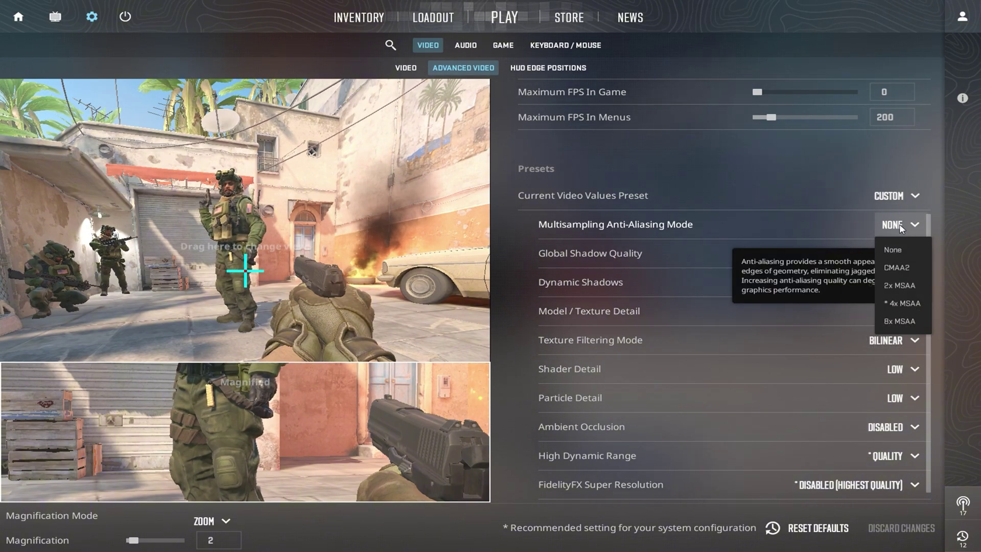
click(902, 227)
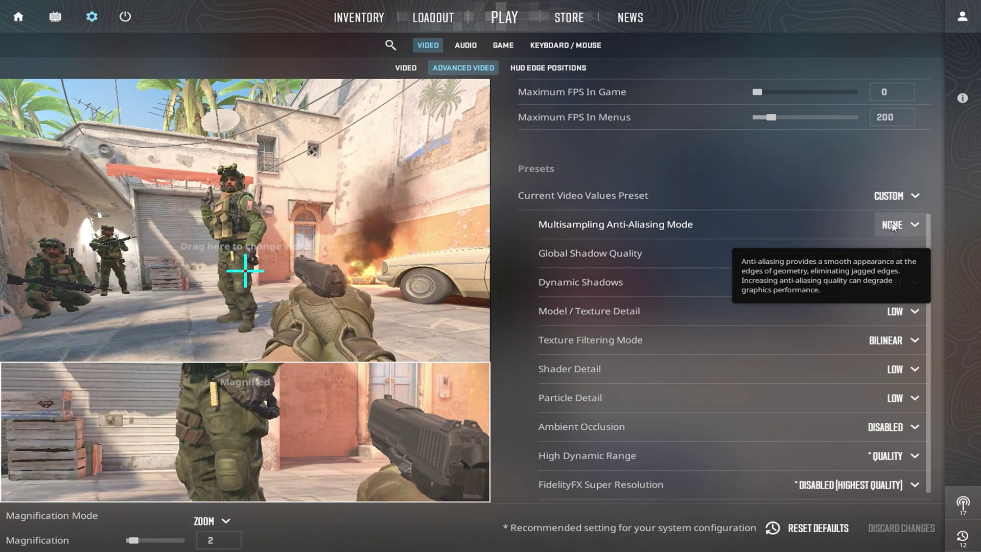
click(898, 228)
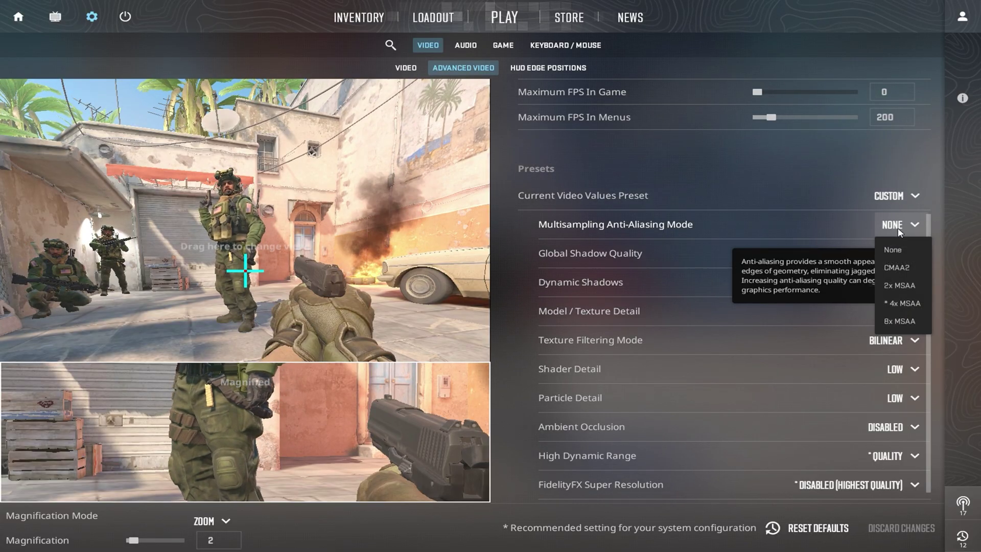
click(897, 228)
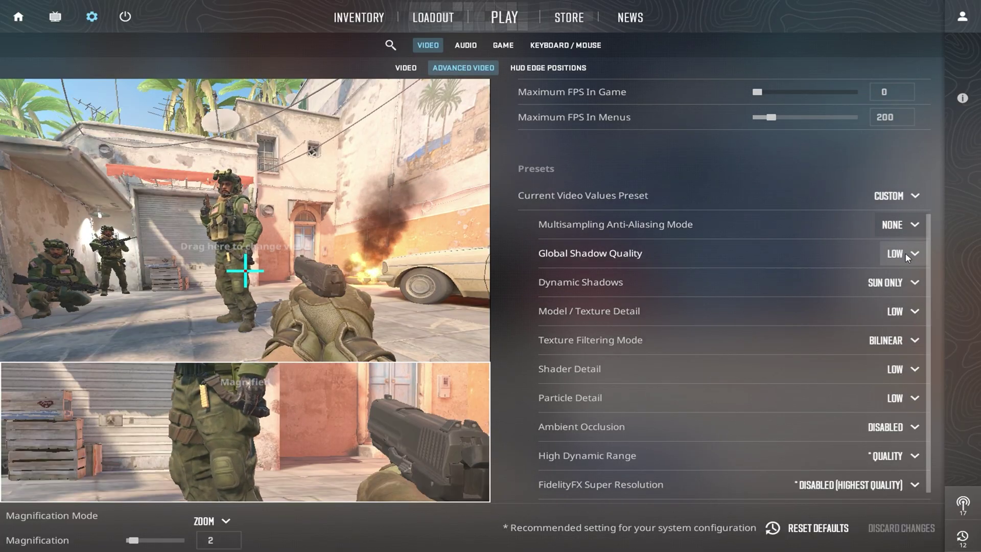
click(908, 256)
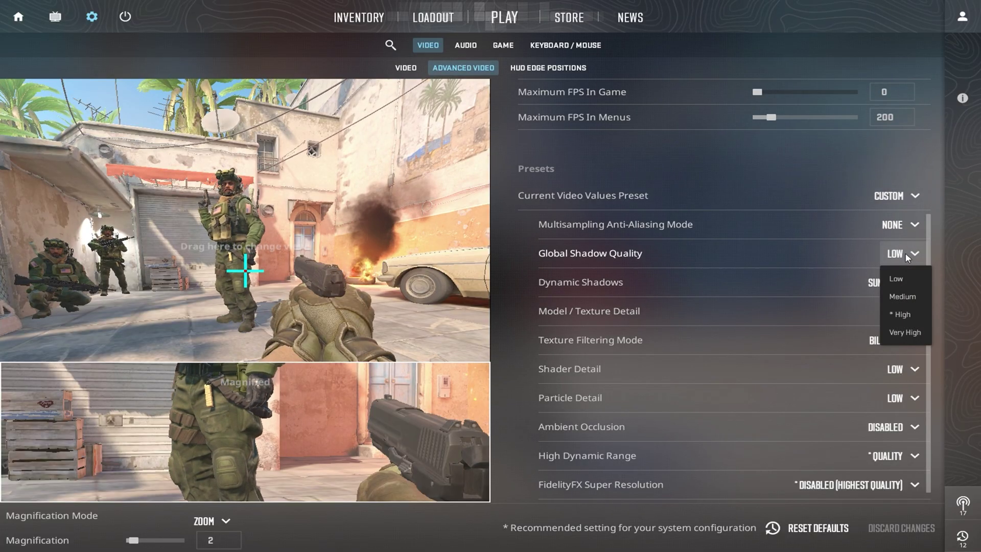
click(907, 257)
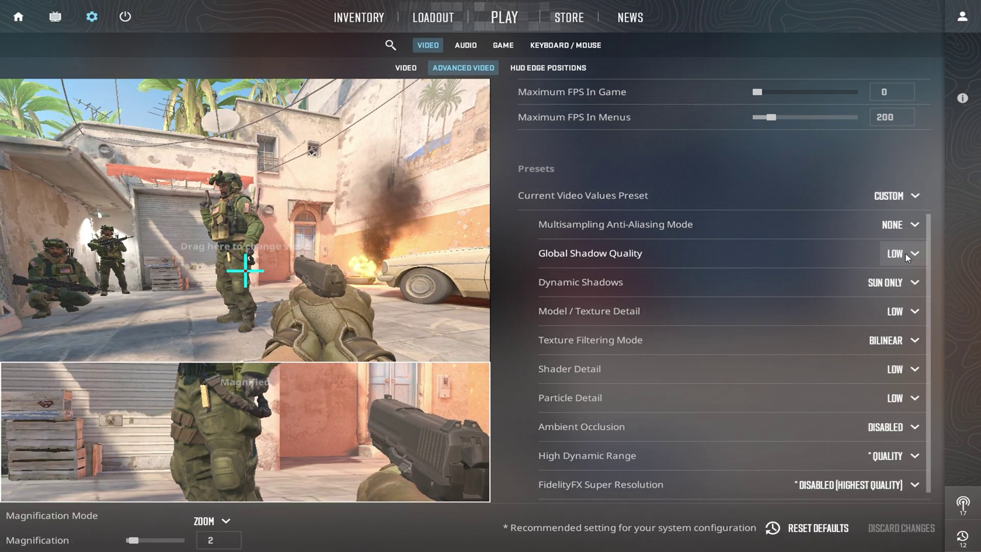
click(905, 284)
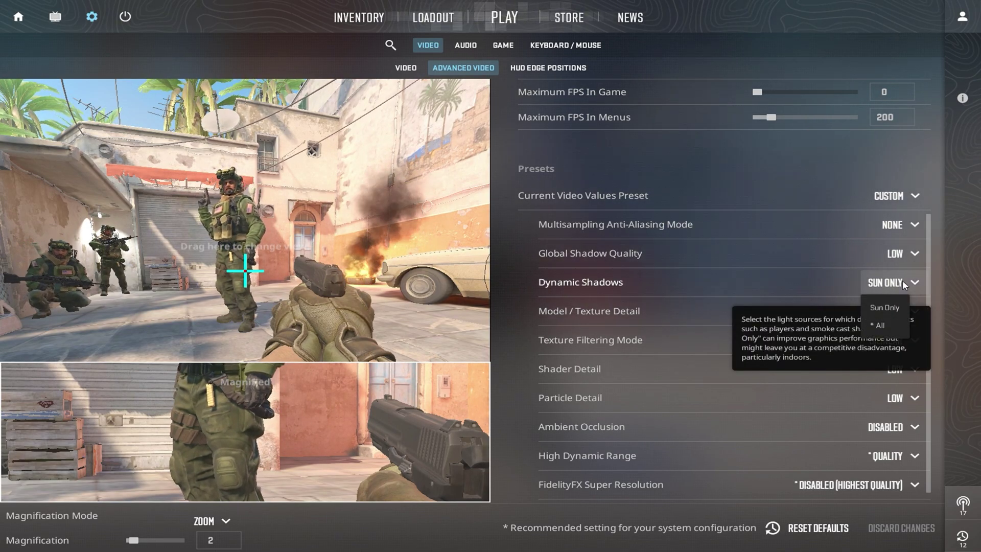
click(904, 310)
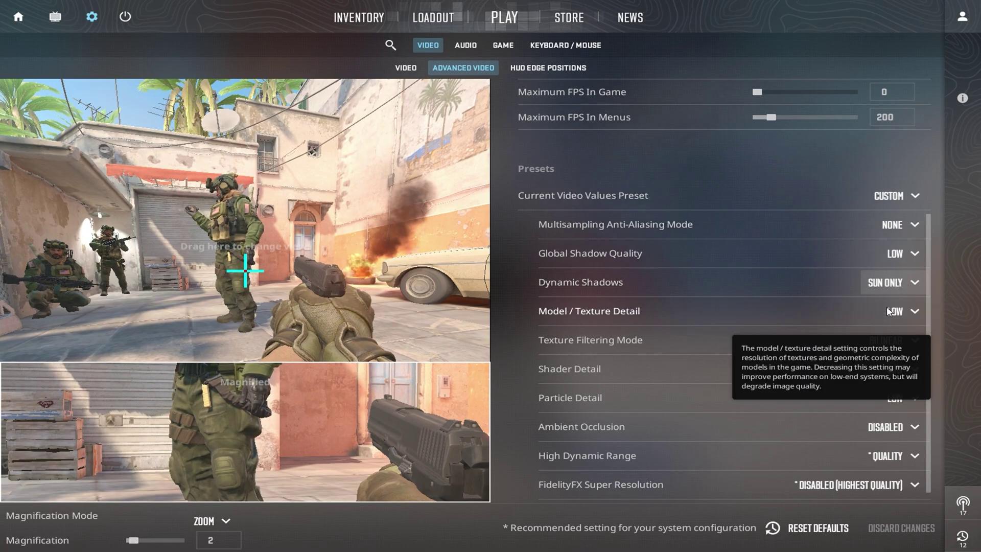
click(904, 312)
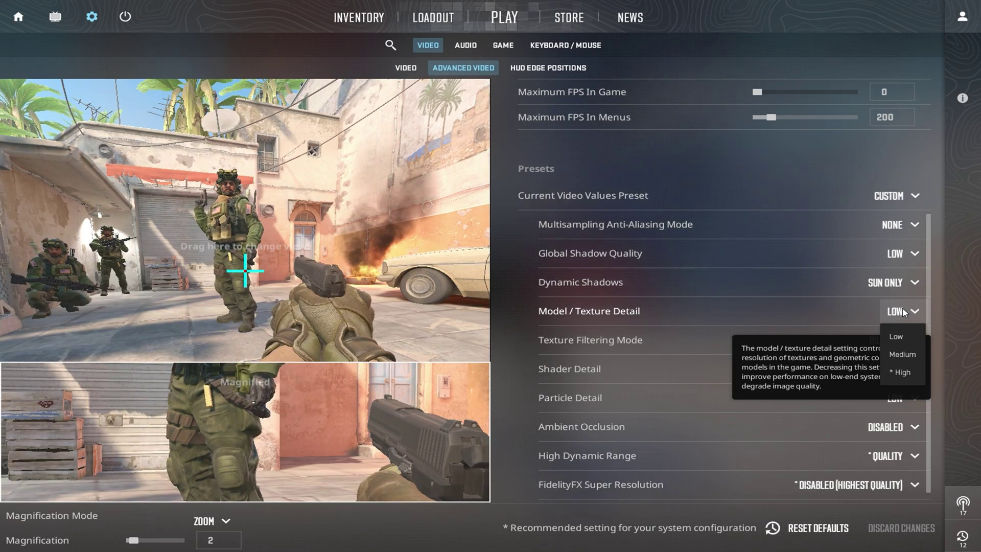
click(903, 313)
click(897, 339)
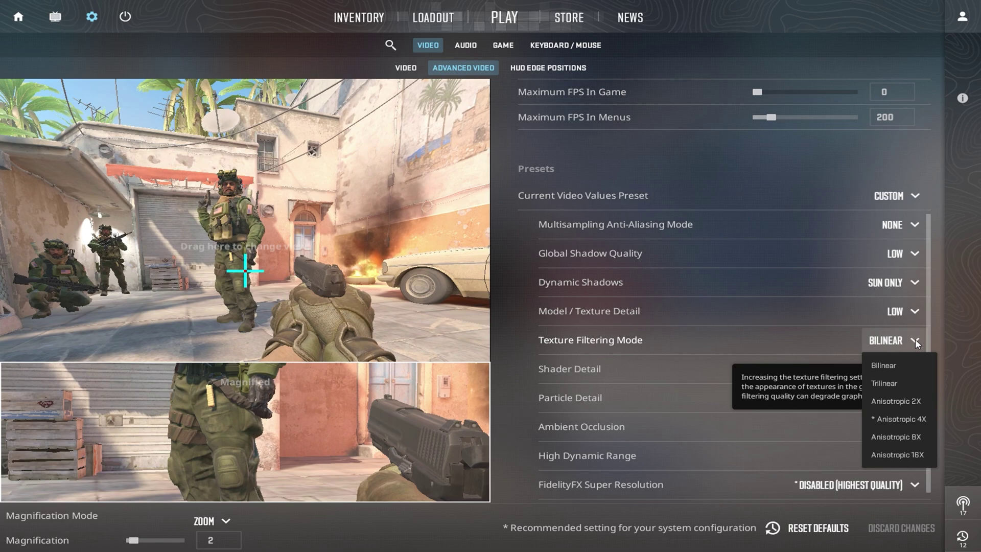
click(895, 342)
scroll(894, 340, down, 1)
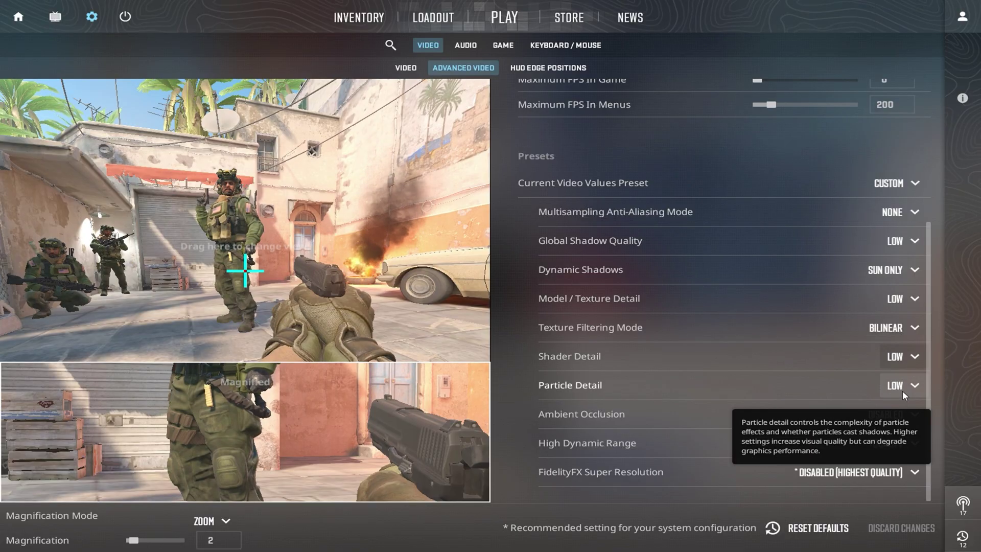
click(900, 391)
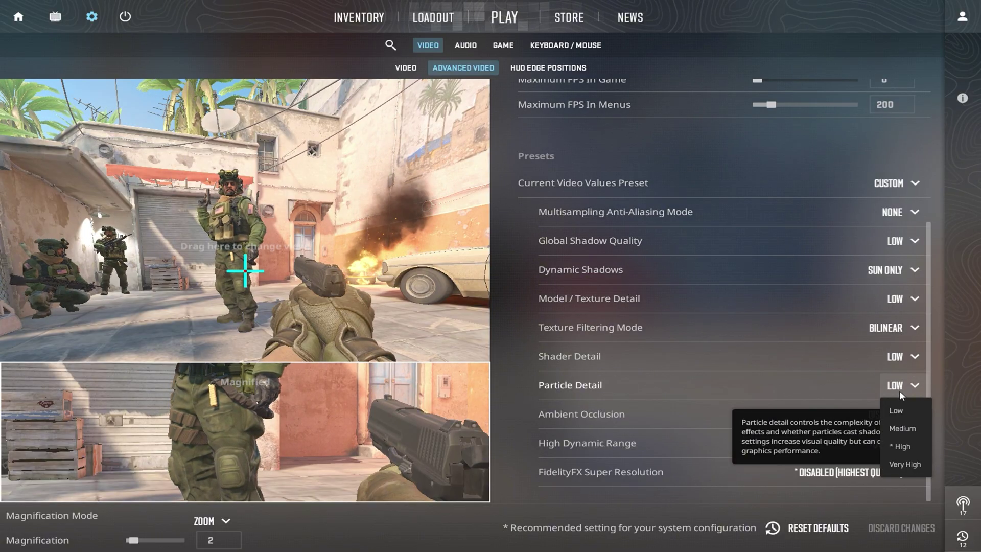
click(900, 390)
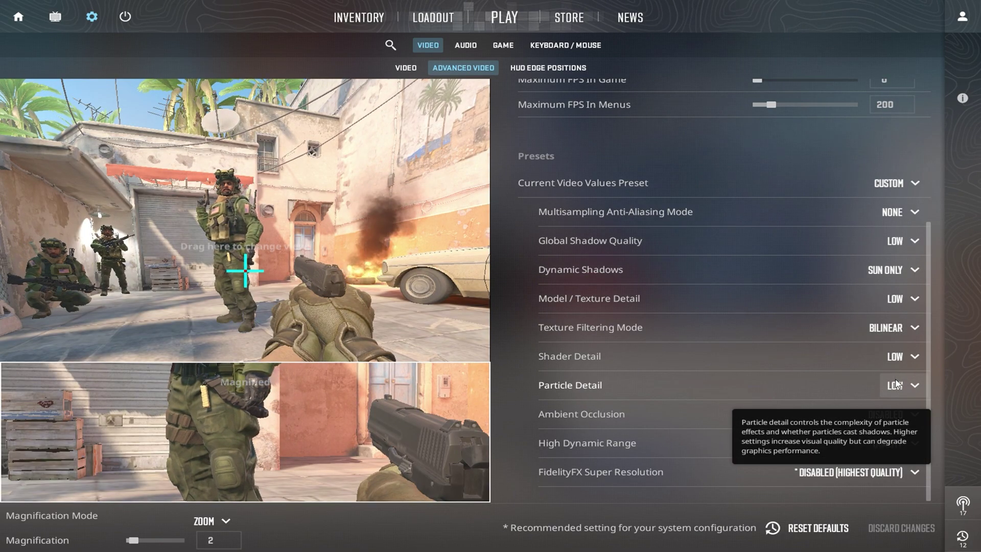
click(897, 386)
click(896, 385)
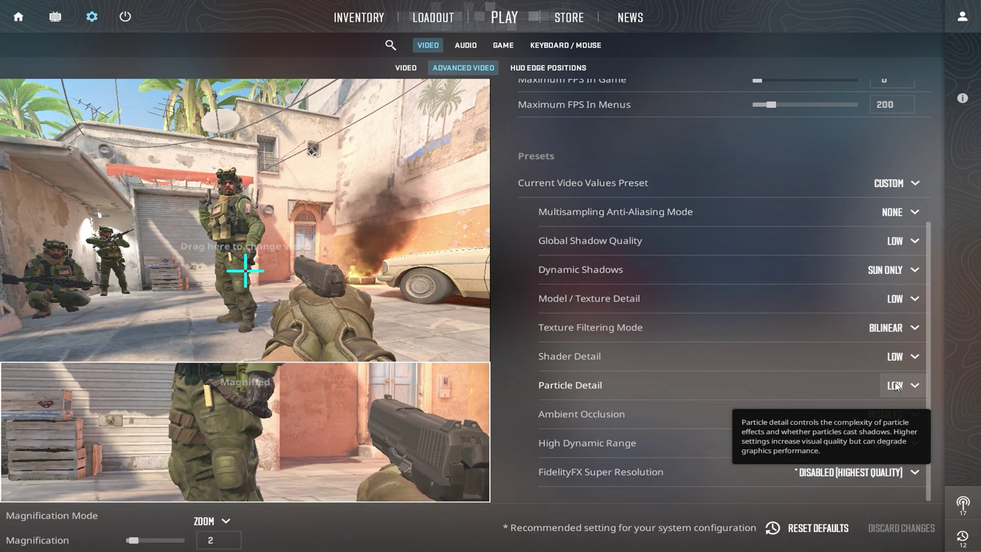
click(896, 414)
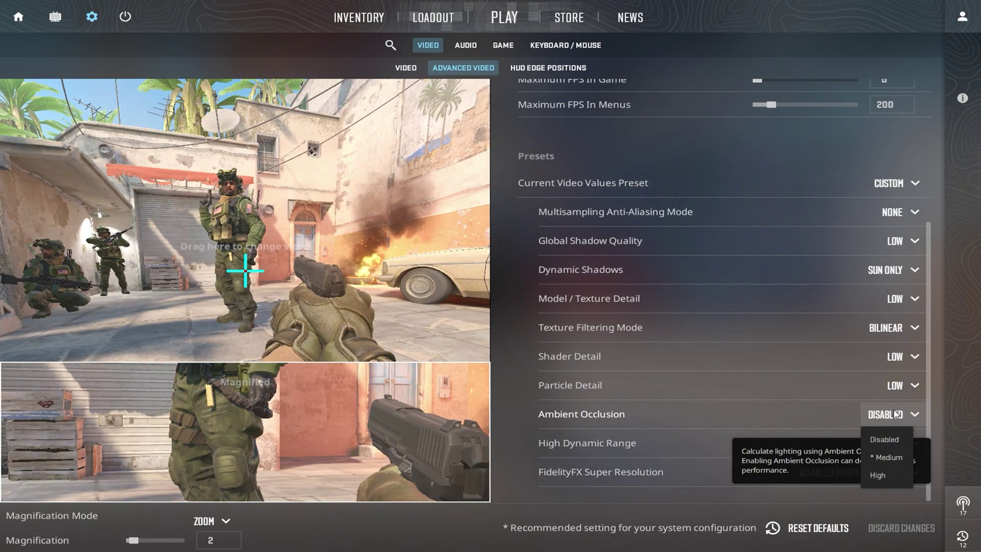
click(896, 414)
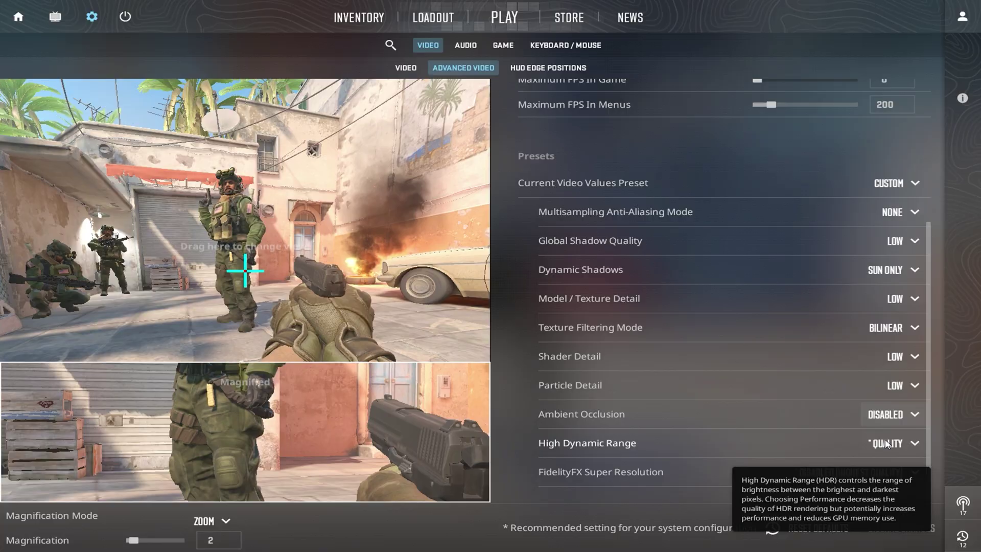
click(885, 445)
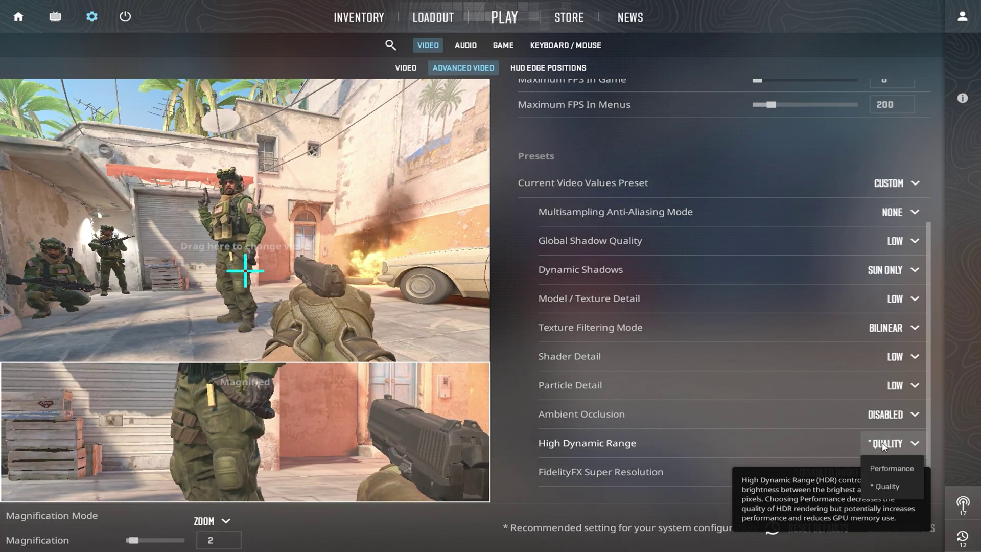
click(881, 445)
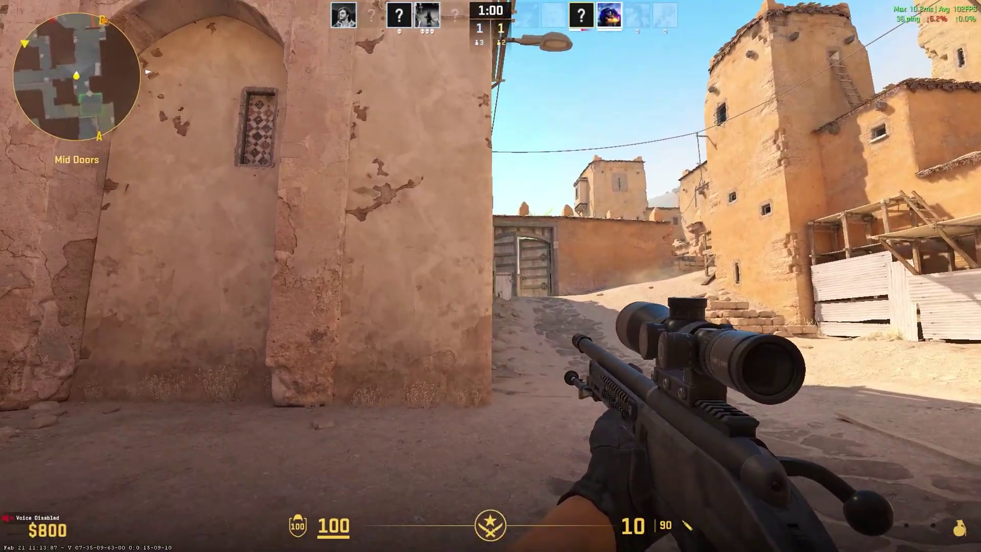
Scope in with the SSG 08 and kill the enemy at the mid doors
right_click(490, 276)
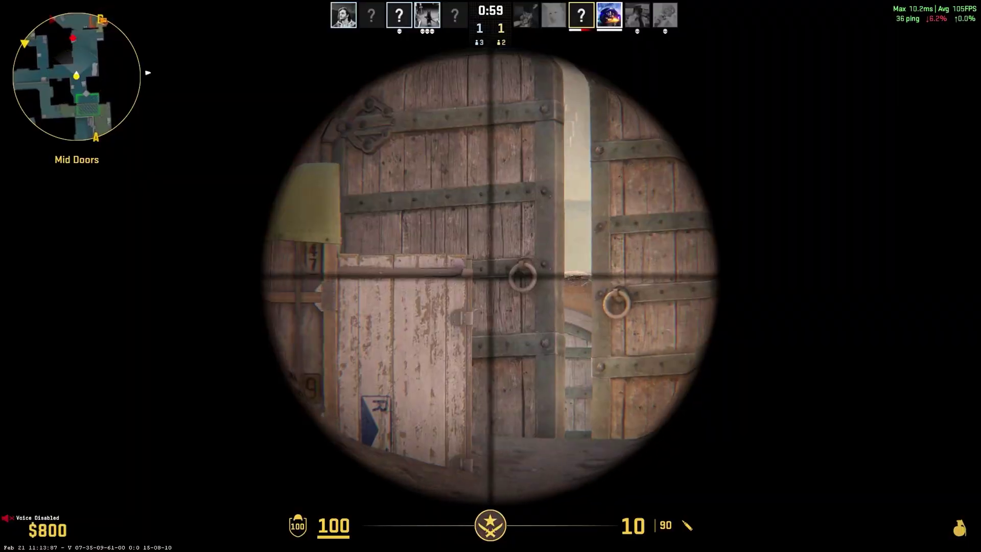
click(490, 276)
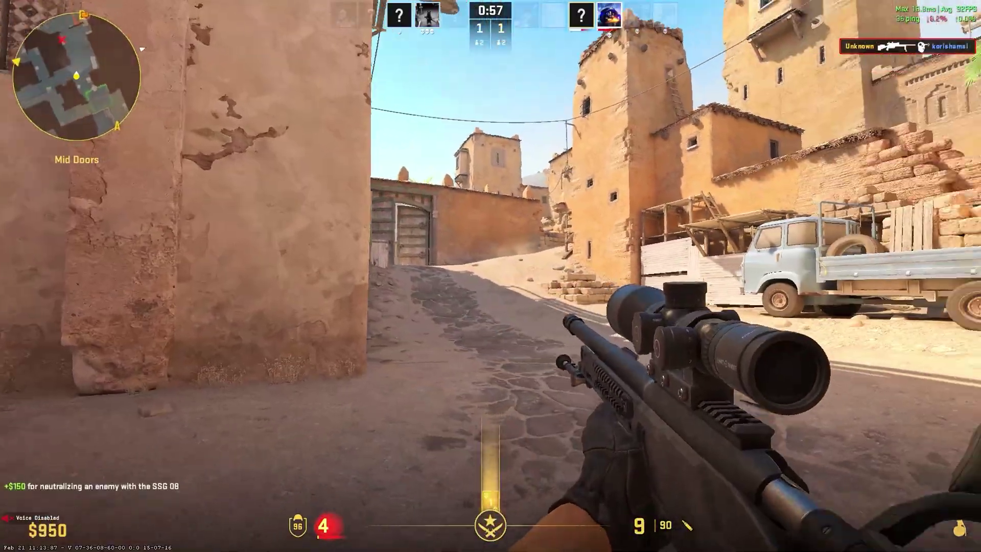
right_click(490, 275)
right_click(490, 276)
Move forward toward the truck and mid doors, facing the truck and garage
key(w)
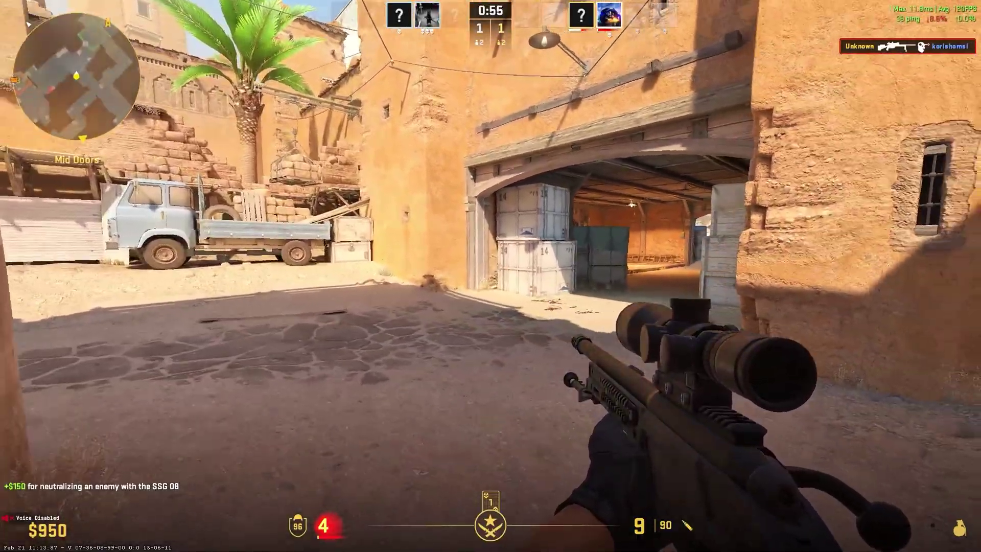
key(w)
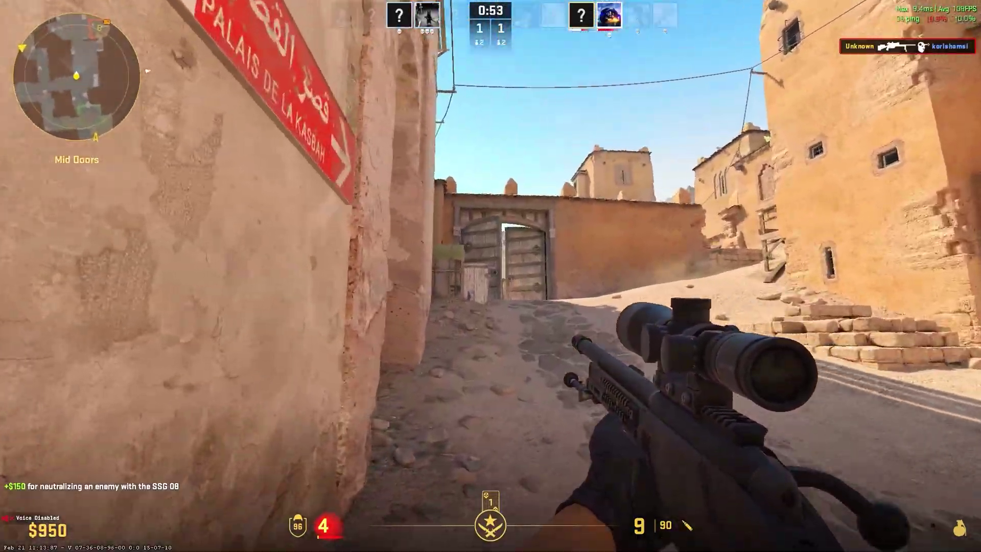
key(w)
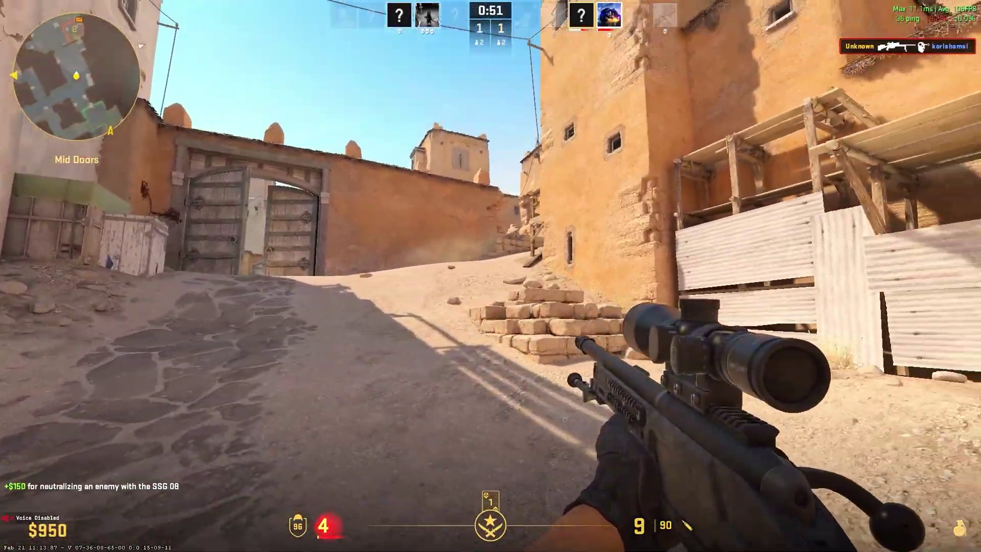